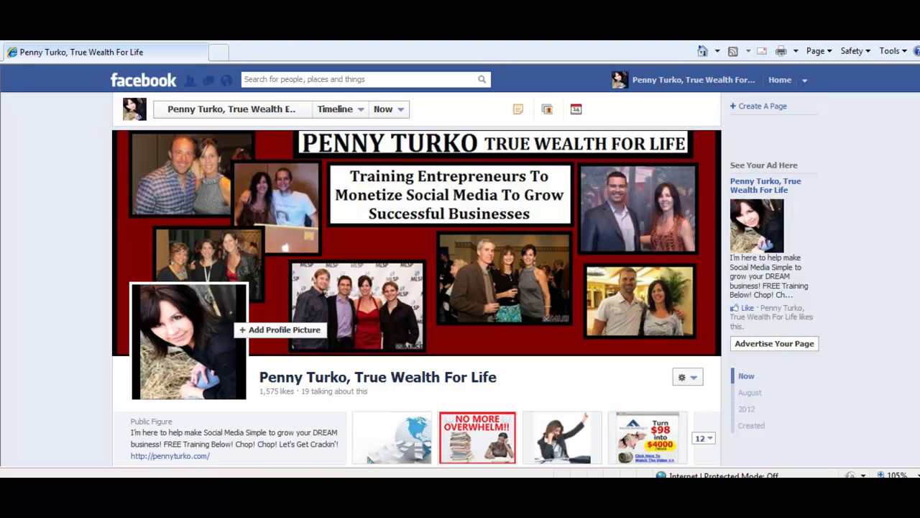
# Step: Open the fan page's NMVT 100% 4 Real tab and allow its non-secure content to load
pyautogui.scroll(-3, 694, 251)
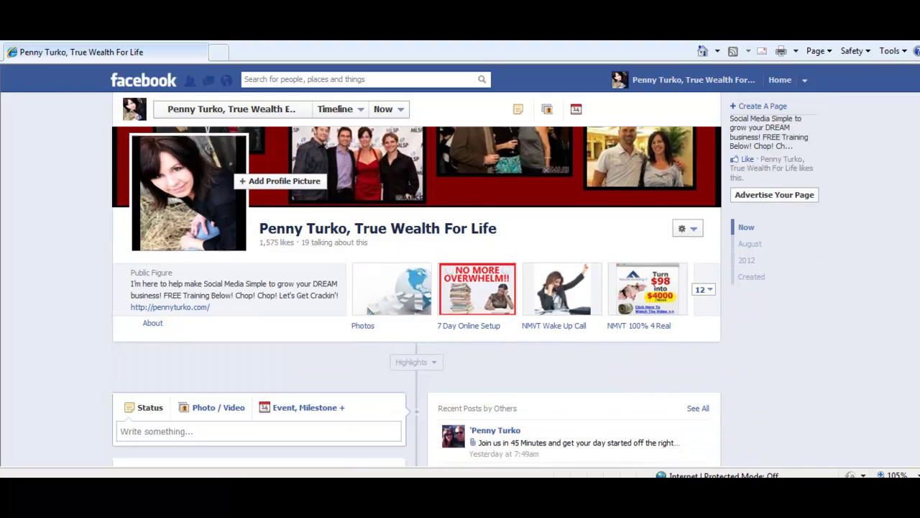
pyautogui.click(660, 264)
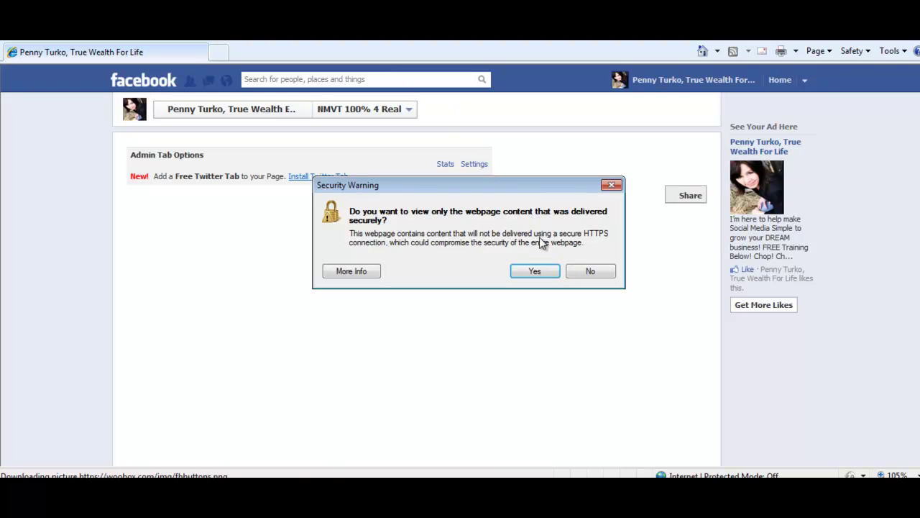
pyautogui.click(591, 271)
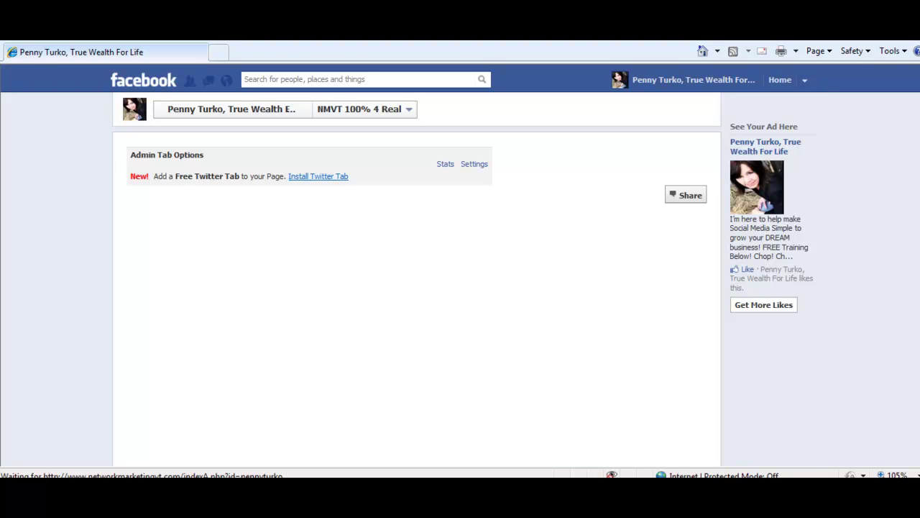
# Step: Return to the fan page's timeline and open the NMVT Wake Up Call tab
pyautogui.click(263, 115)
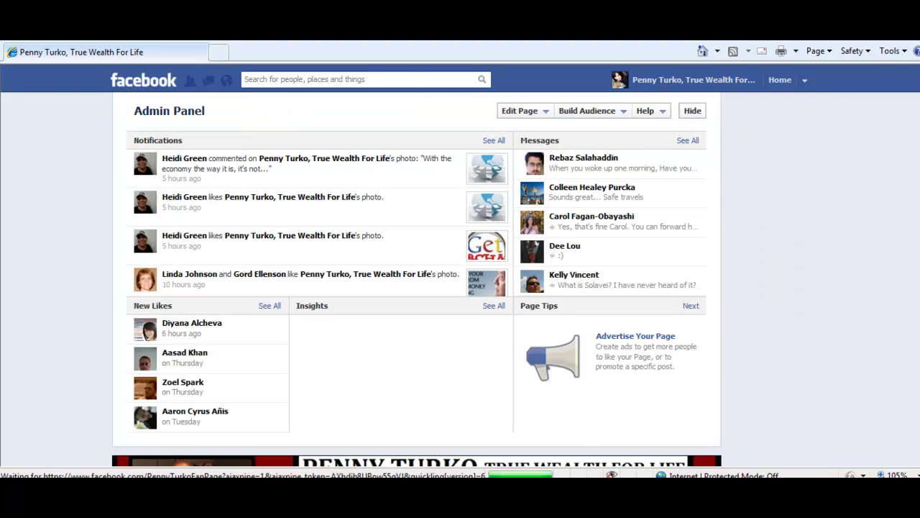
pyautogui.scroll(-5, 417, 280)
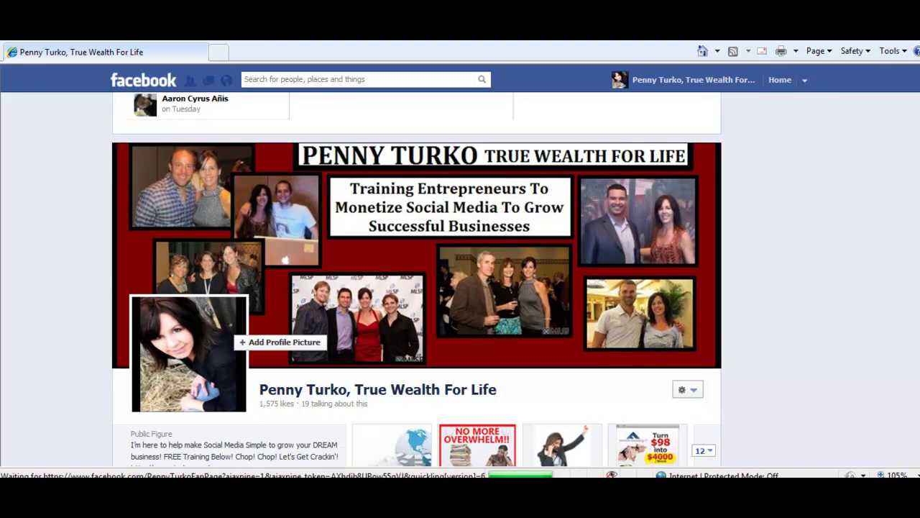
pyautogui.scroll(-4, 417, 281)
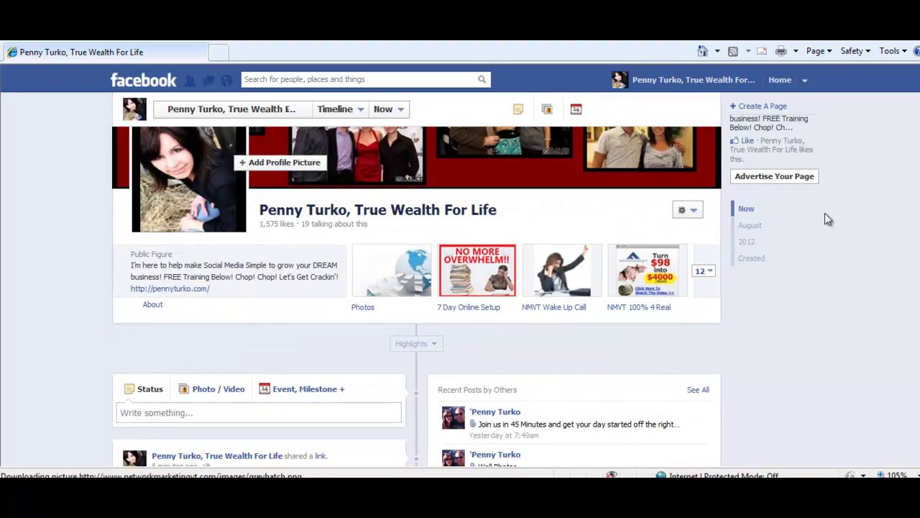
pyautogui.click(560, 274)
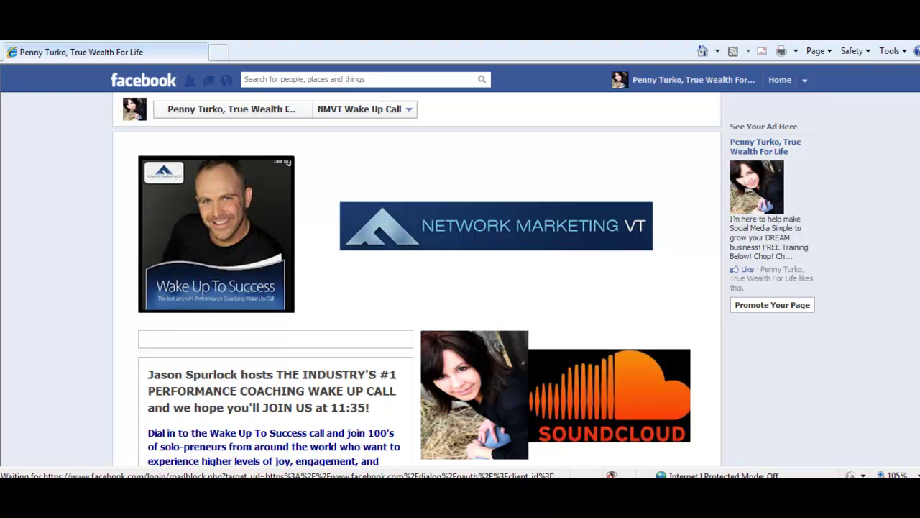
# Step: Examine the Wake Up Call tab's header images, call details, audio player, contact form and admin footer with the ShortStack badge
pyautogui.scroll(-1, 464, 291)
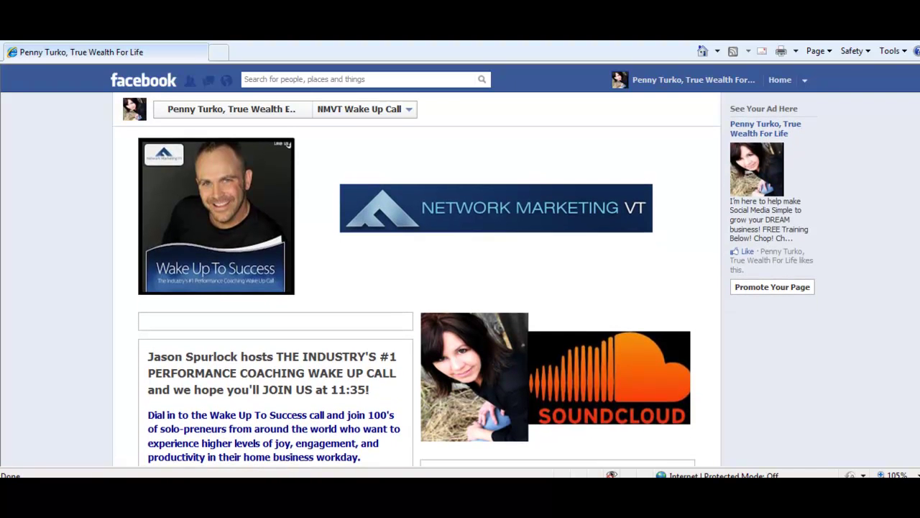
pyautogui.scroll(-1, 441, 135)
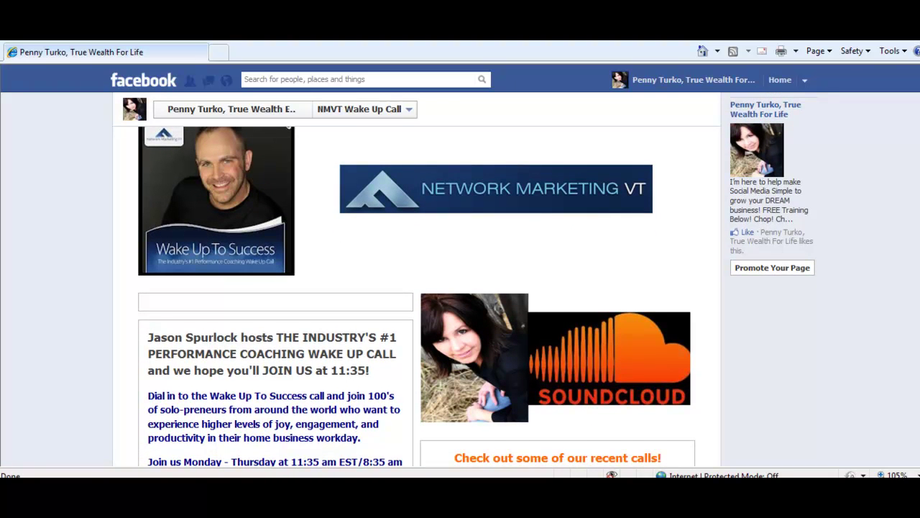
pyautogui.scroll(2, 441, 135)
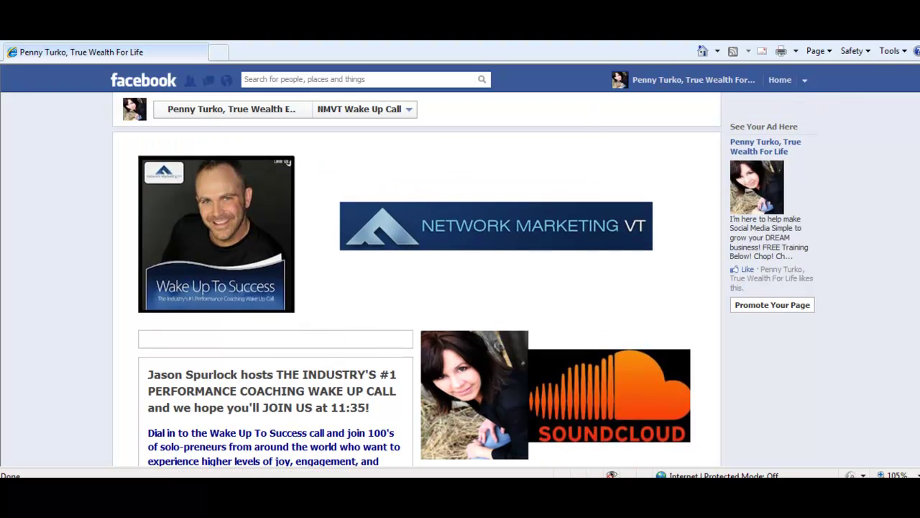
pyautogui.scroll(-3, 417, 287)
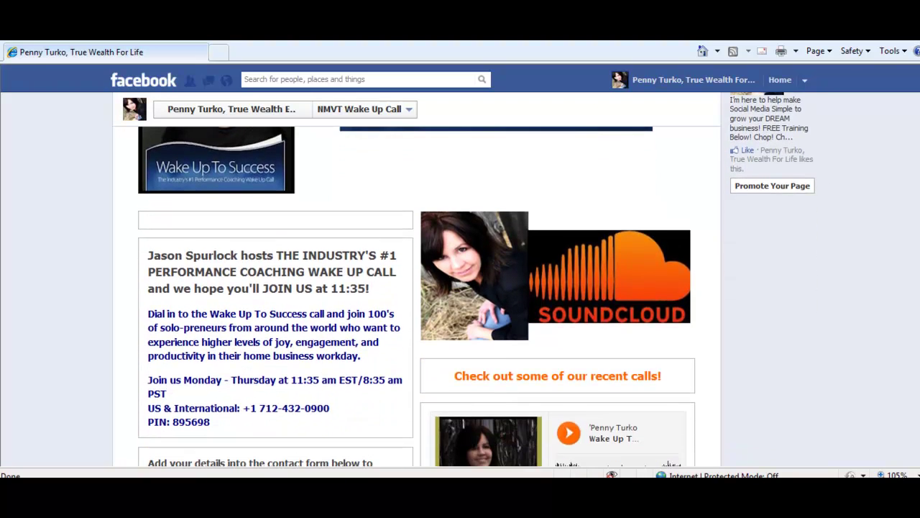
pyautogui.scroll(-1, 914, 161)
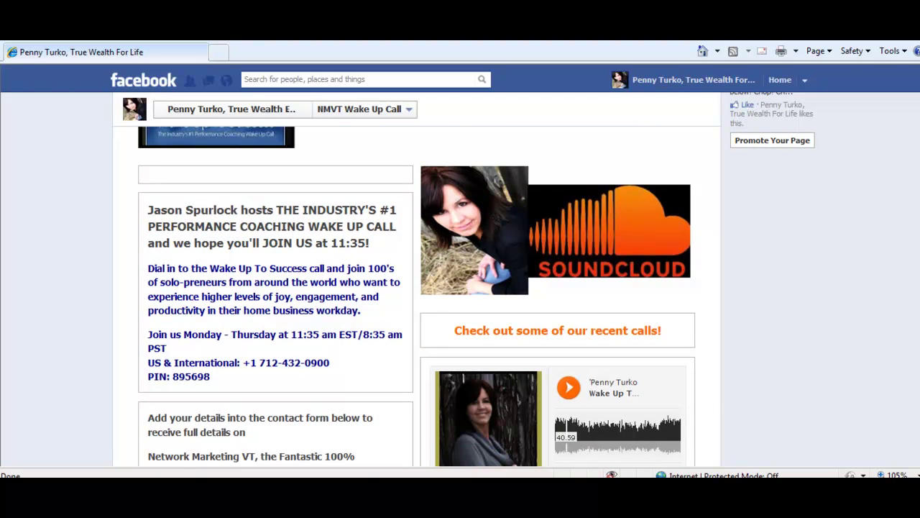
pyautogui.scroll(-1, 911, 200)
pyautogui.scroll(-1, 912, 200)
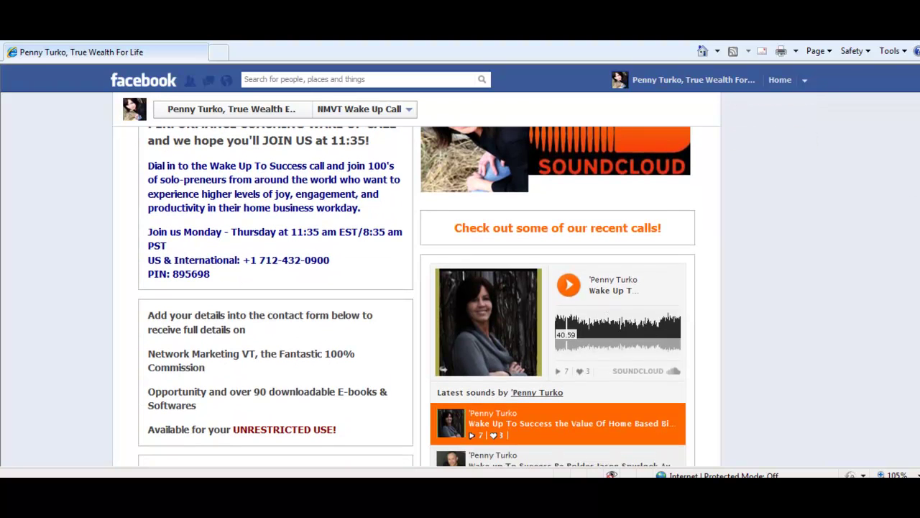
pyautogui.scroll(-1, 912, 200)
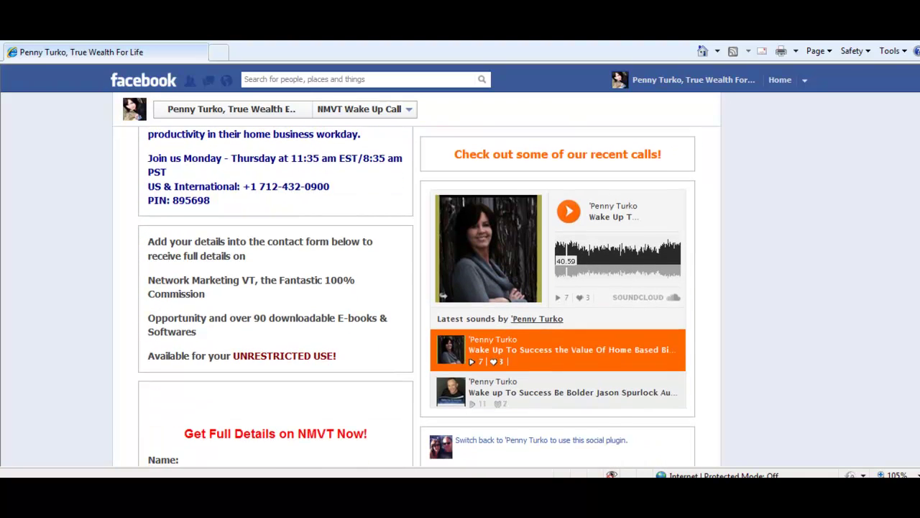
pyautogui.scroll(-1, 911, 200)
pyautogui.scroll(-1, 911, 200)
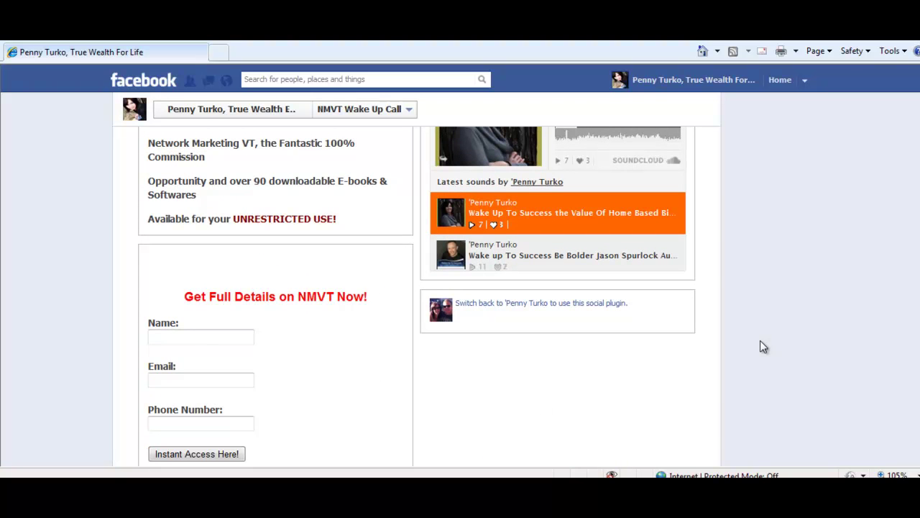
pyautogui.scroll(-2, 417, 290)
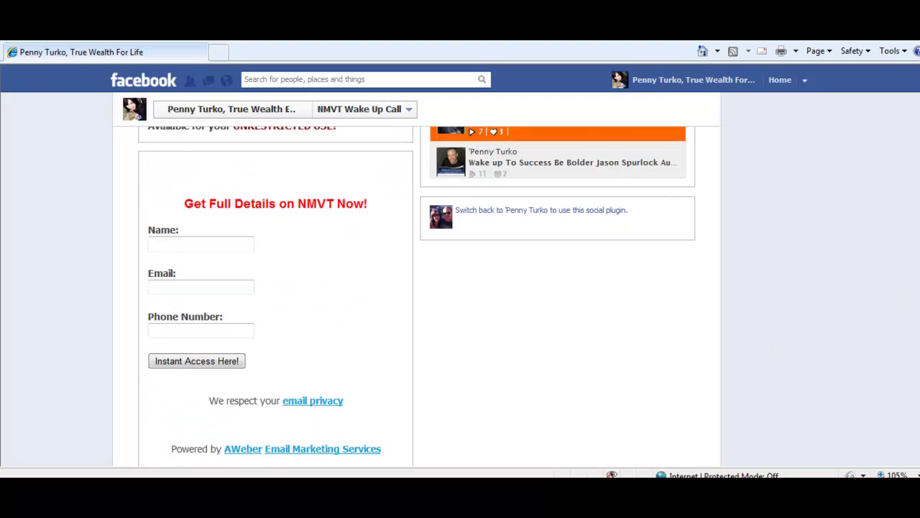
pyautogui.scroll(-3, 417, 297)
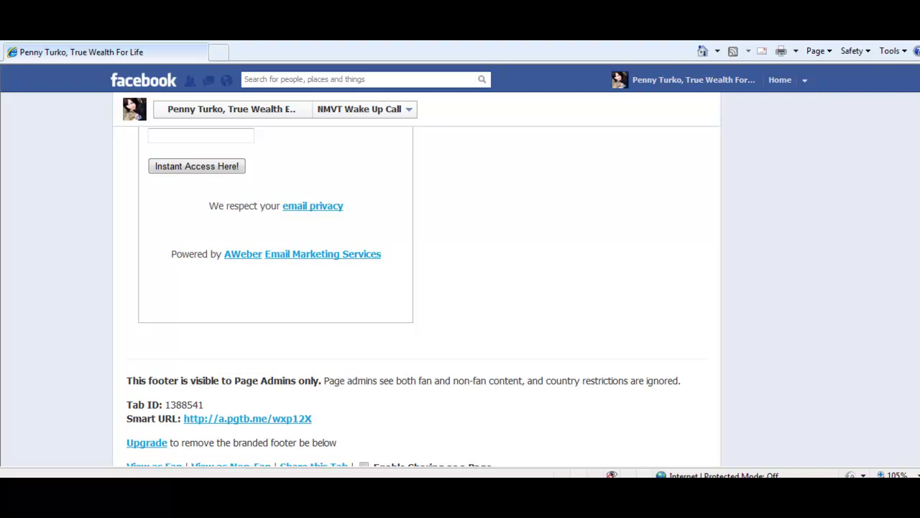
pyautogui.scroll(-2, 417, 296)
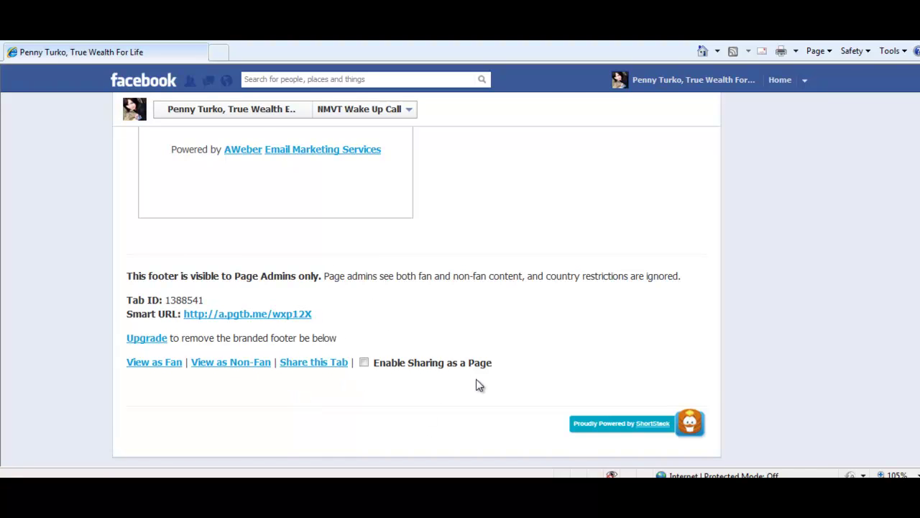
pyautogui.scroll(1, 581, 355)
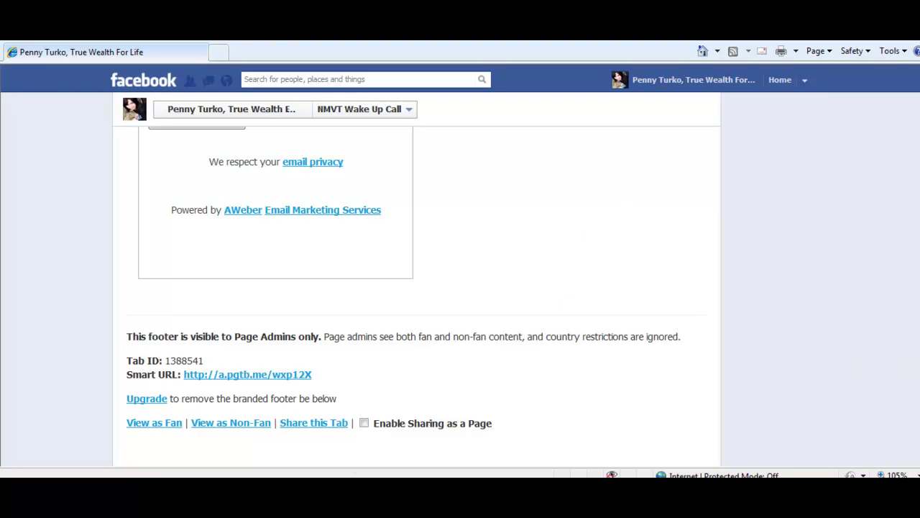
pyautogui.scroll(-2, 750, 400)
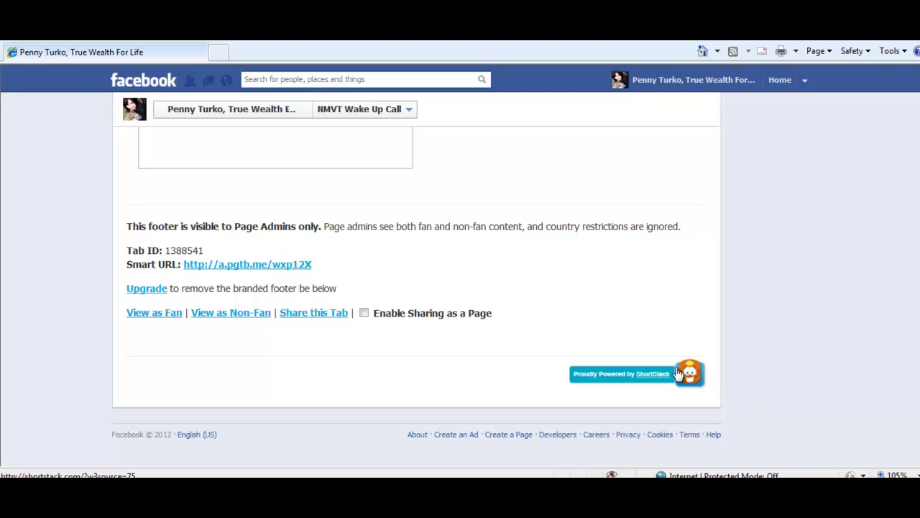
# Step: Open the ShortStack website from the badge in the tab's footer and maximize its browser window
pyautogui.click(678, 373)
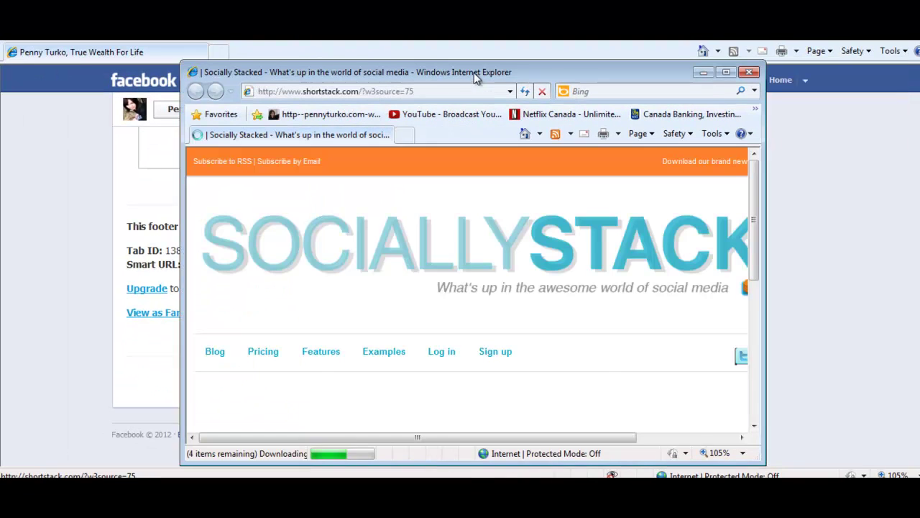
pyautogui.moveTo(474, 73); pyautogui.dragTo(434, 62)
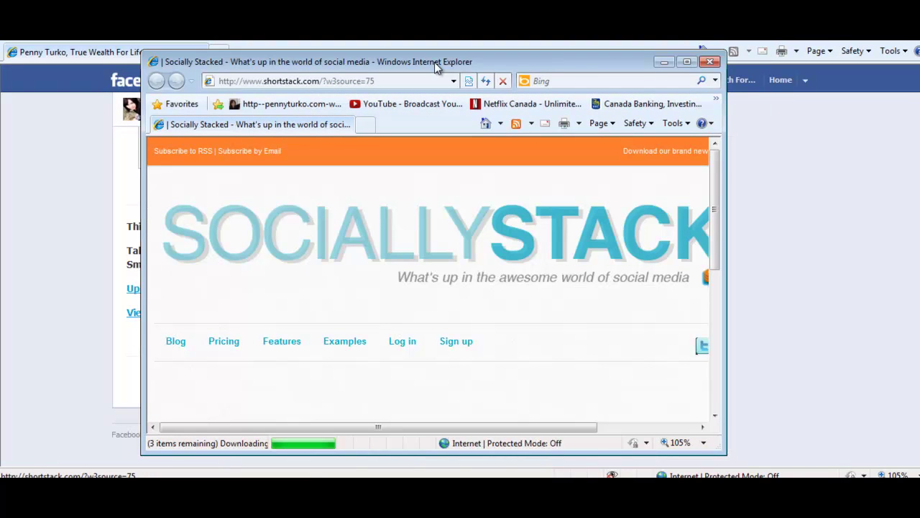
pyautogui.click(681, 65)
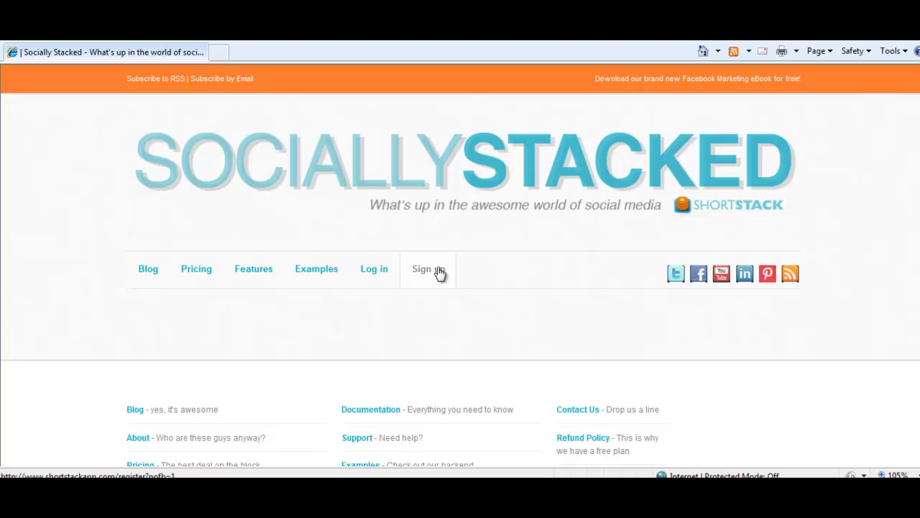
# Step: Log in to ShortStack and open the Simple Two Column tab for editing in the Designer
pyautogui.click(372, 273)
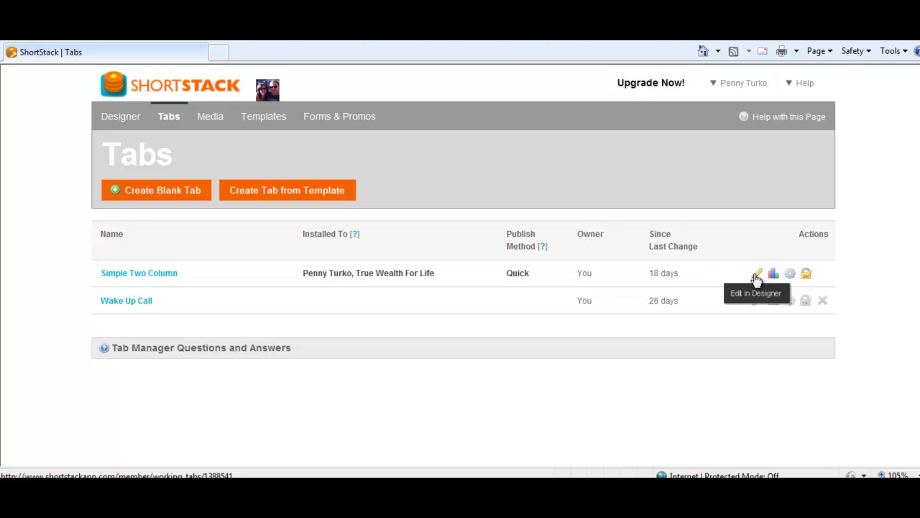
pyautogui.click(756, 278)
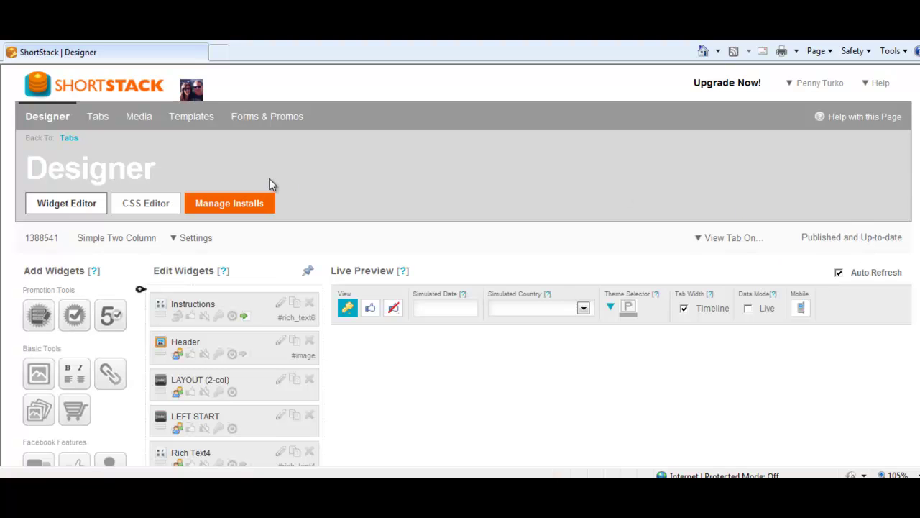
# Step: Open ShortStack's public templates and examine the featured layouts, column designs and promotion templates on the first page
pyautogui.click(199, 124)
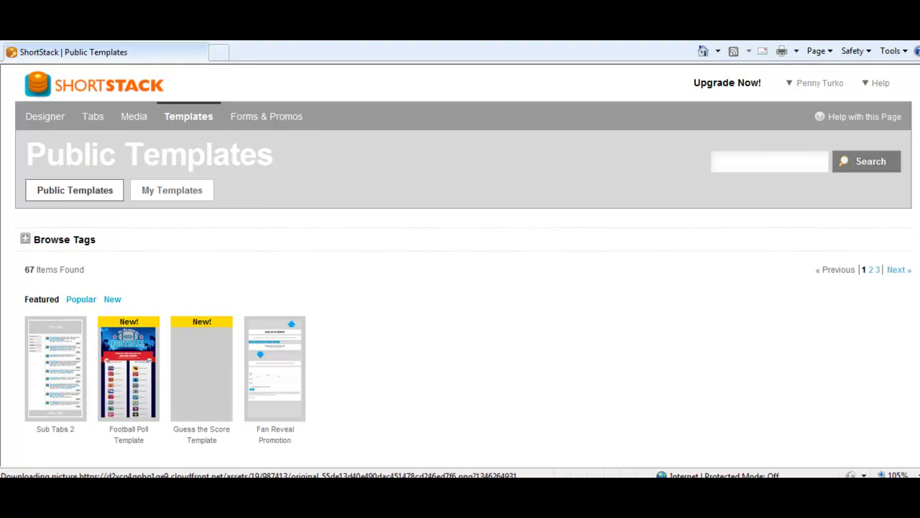
pyautogui.scroll(-1, 460, 262)
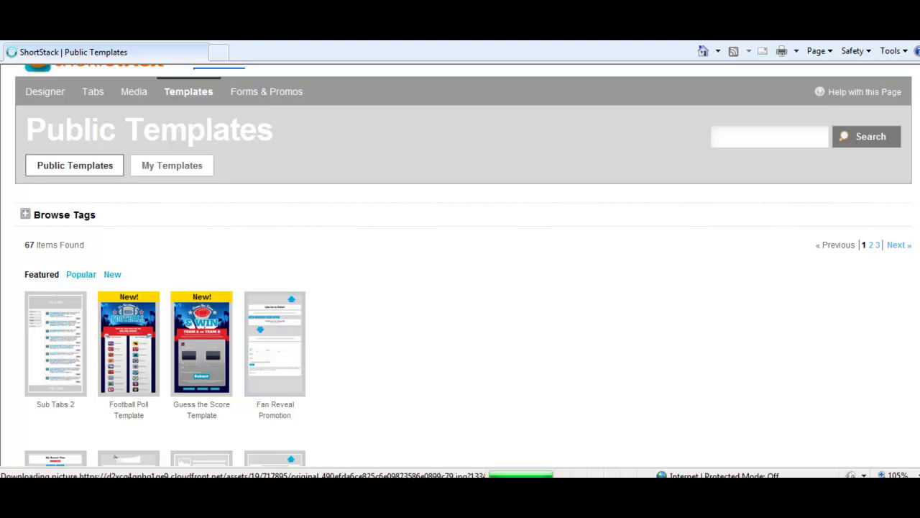
pyautogui.scroll(-2, 461, 262)
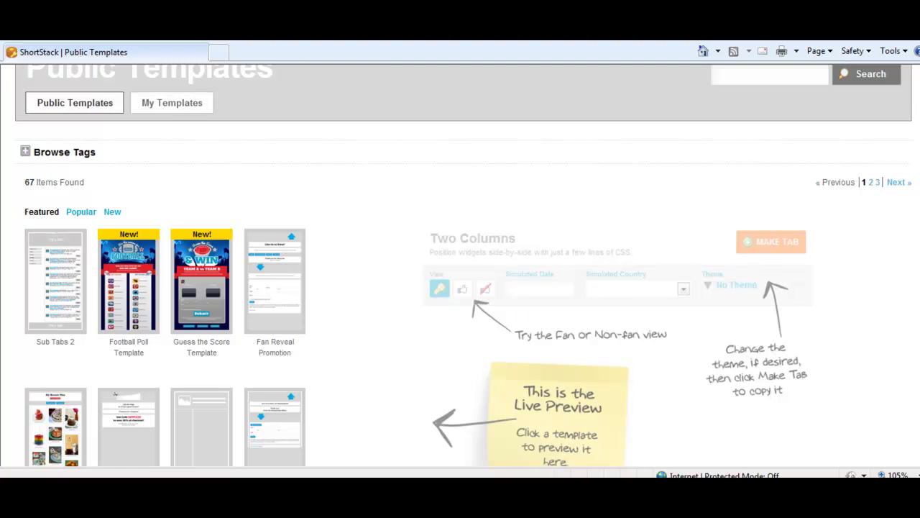
pyautogui.scroll(-4, 460, 266)
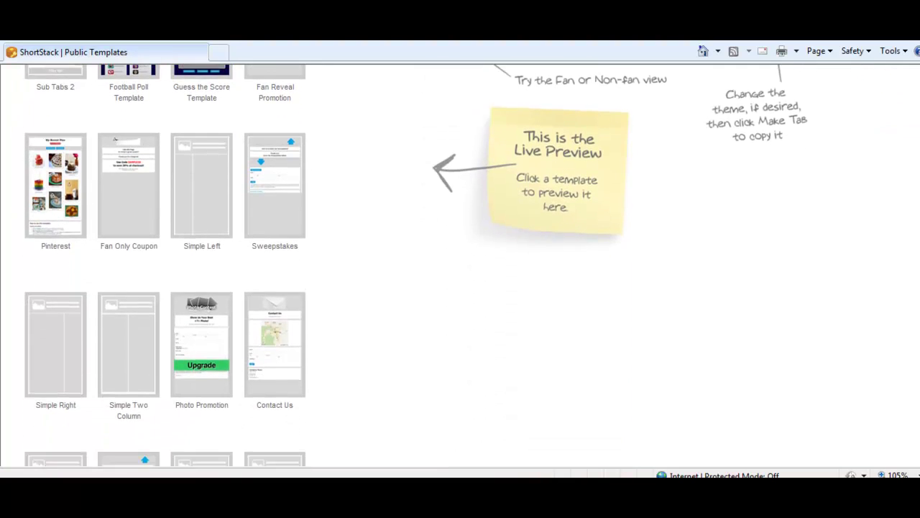
pyautogui.scroll(-2, 460, 266)
pyautogui.scroll(2, 794, 187)
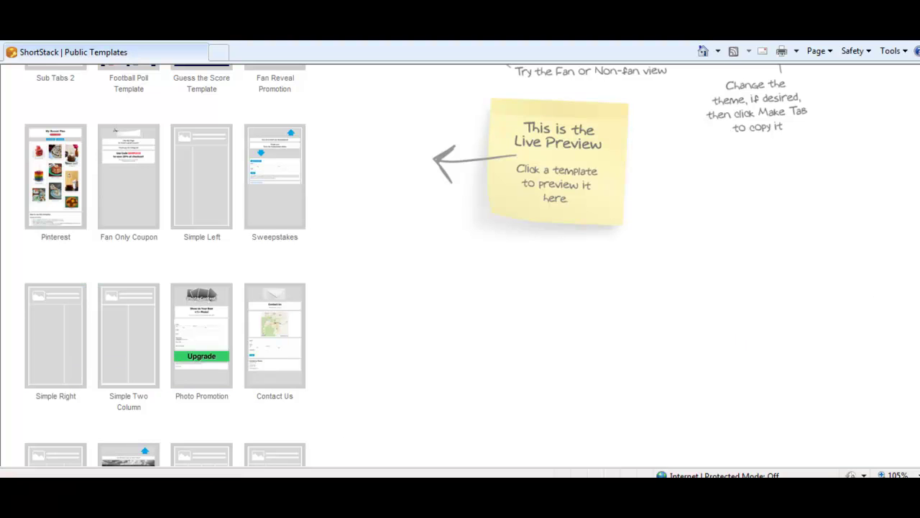
pyautogui.scroll(-3, 460, 266)
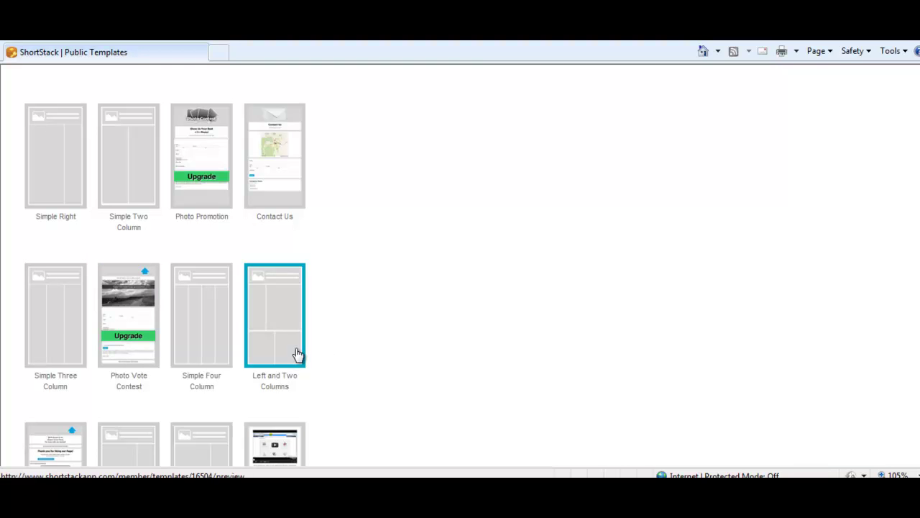
pyautogui.scroll(-3, 916, 280)
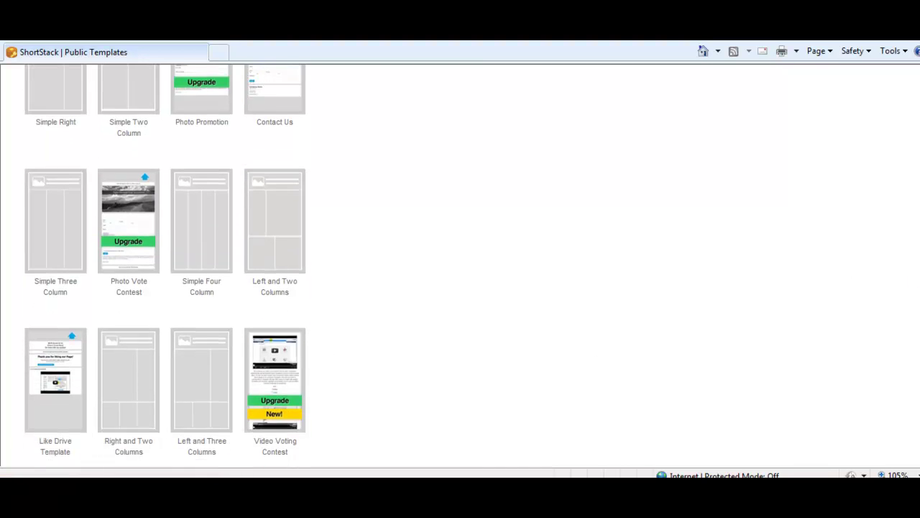
pyautogui.scroll(-4, 916, 279)
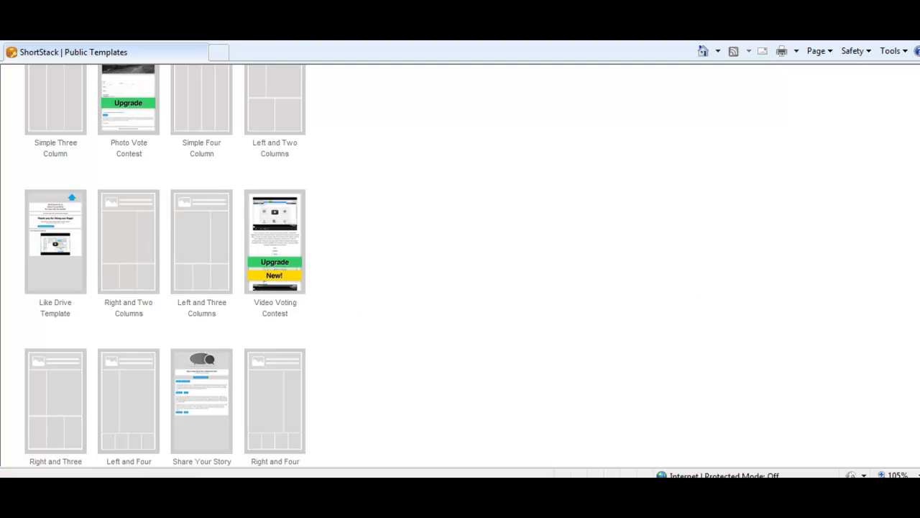
pyautogui.scroll(-2, 165, 266)
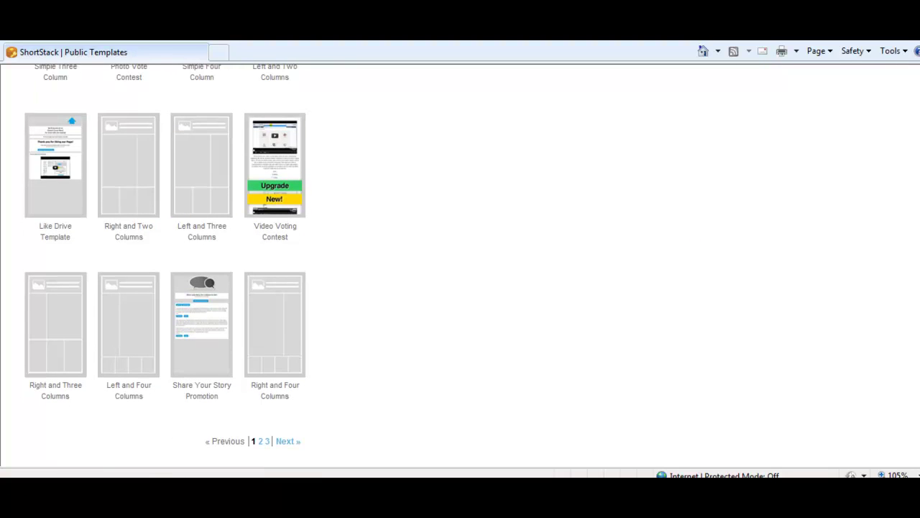
pyautogui.scroll(-1, 165, 266)
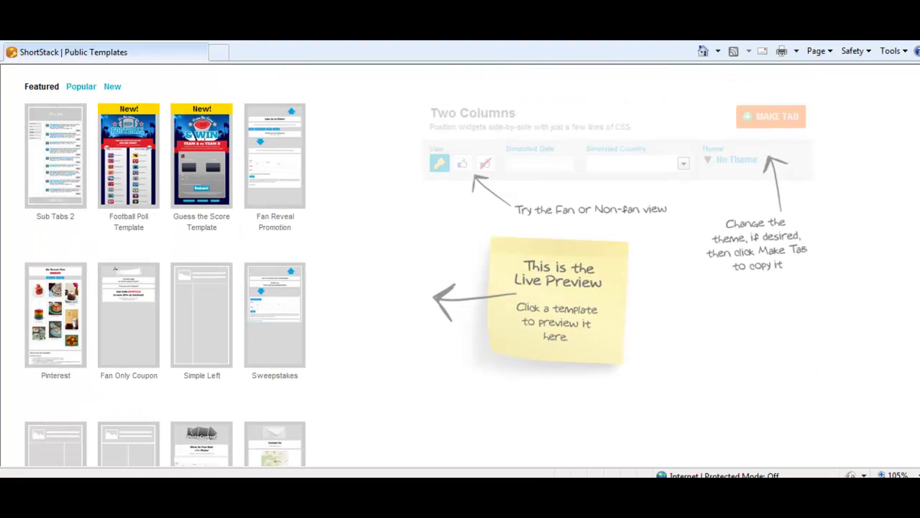
# Step: Return to the Simple Two Column tab in the Designer and examine its available widgets, existing widgets and live preview
pyautogui.scroll(3, 463, 266)
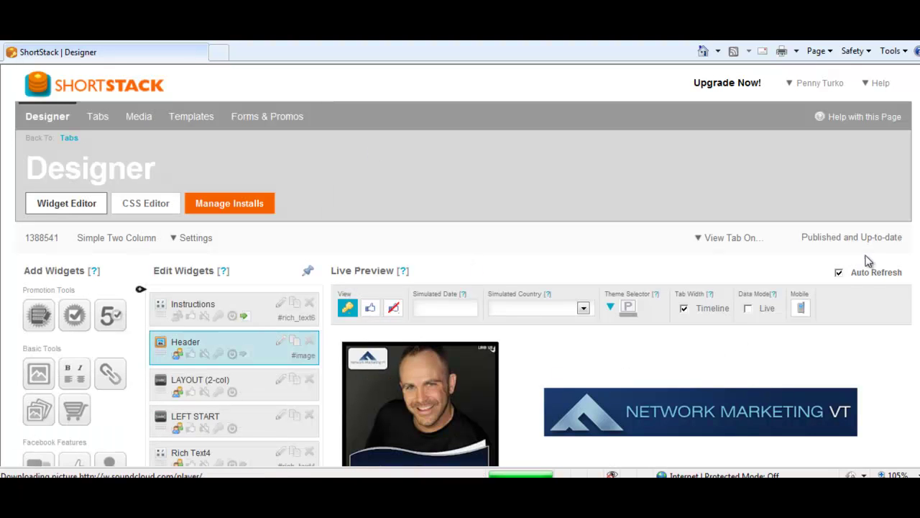
pyautogui.scroll(-3, 460, 288)
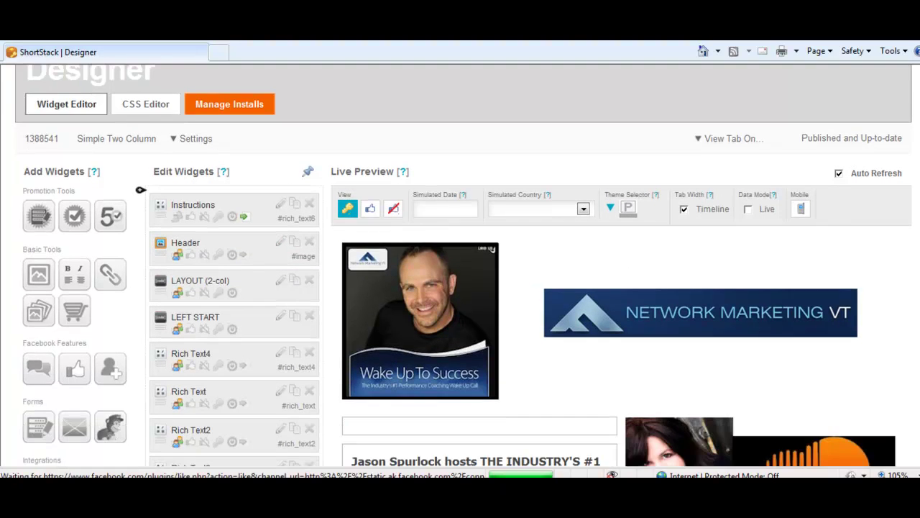
pyautogui.scroll(-3, 460, 288)
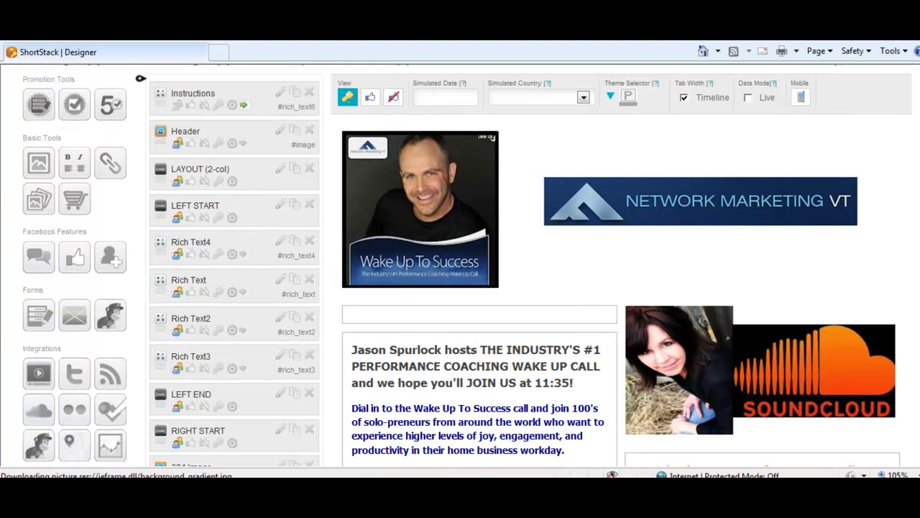
pyautogui.scroll(-8, 460, 287)
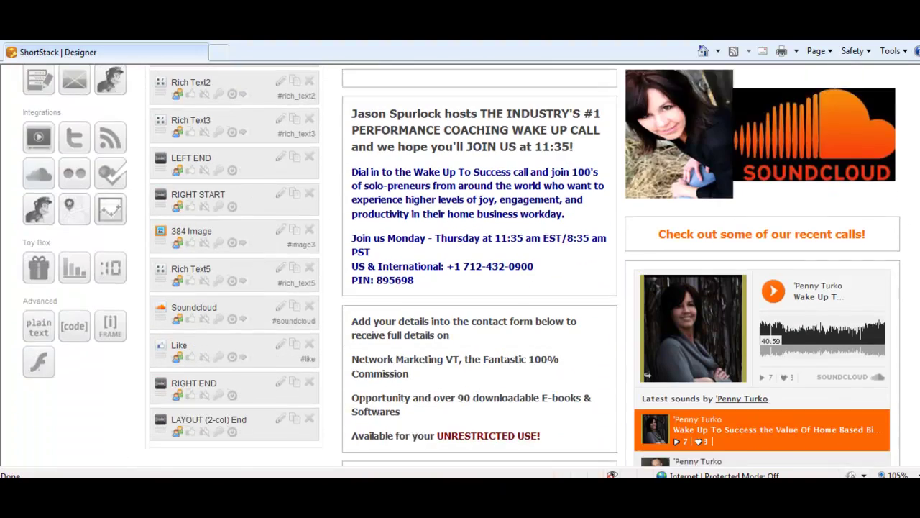
pyautogui.scroll(-3, 460, 287)
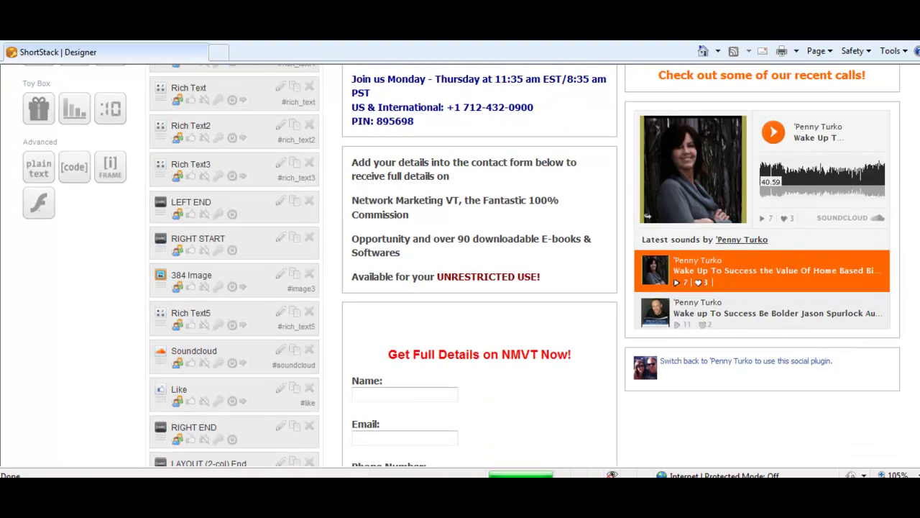
pyautogui.scroll(3, 460, 266)
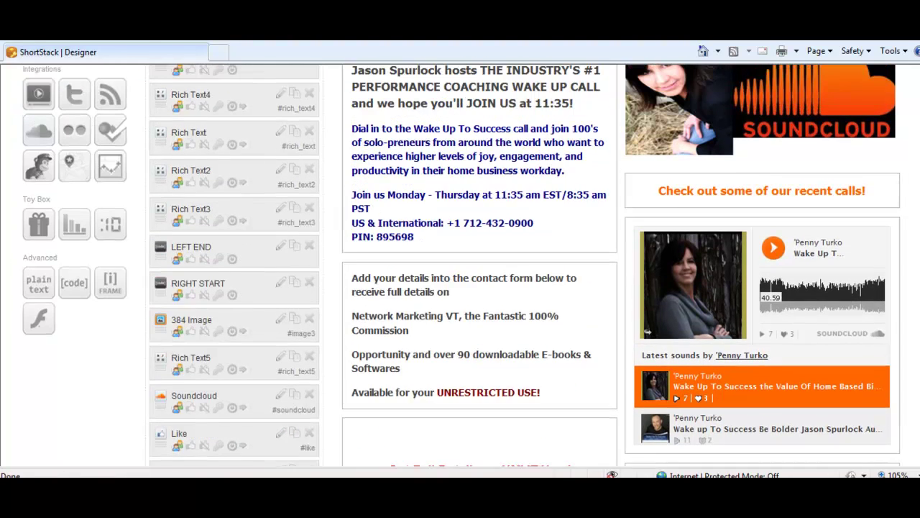
pyautogui.scroll(3, 460, 266)
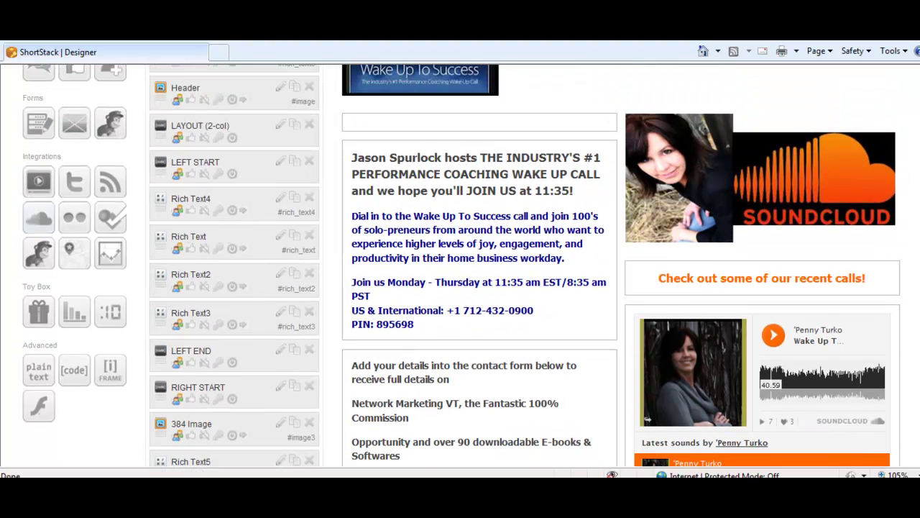
pyautogui.scroll(3, 460, 266)
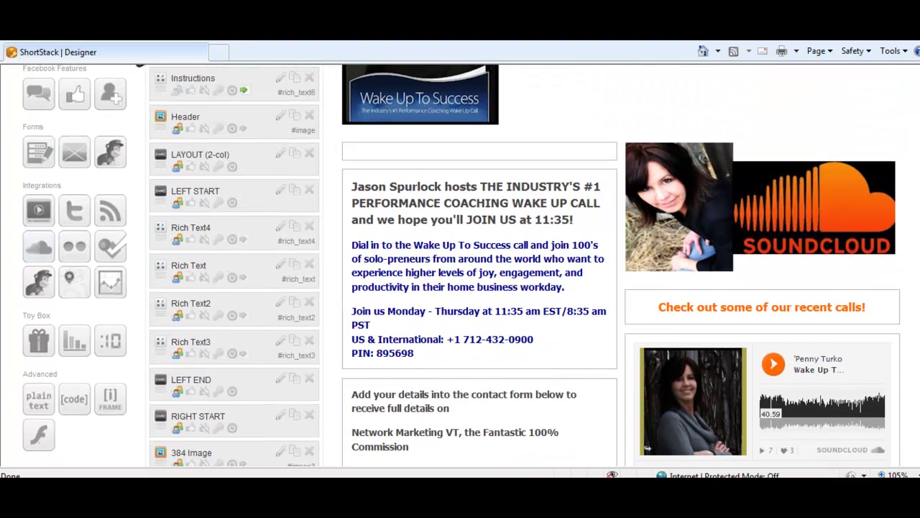
pyautogui.scroll(1, 460, 266)
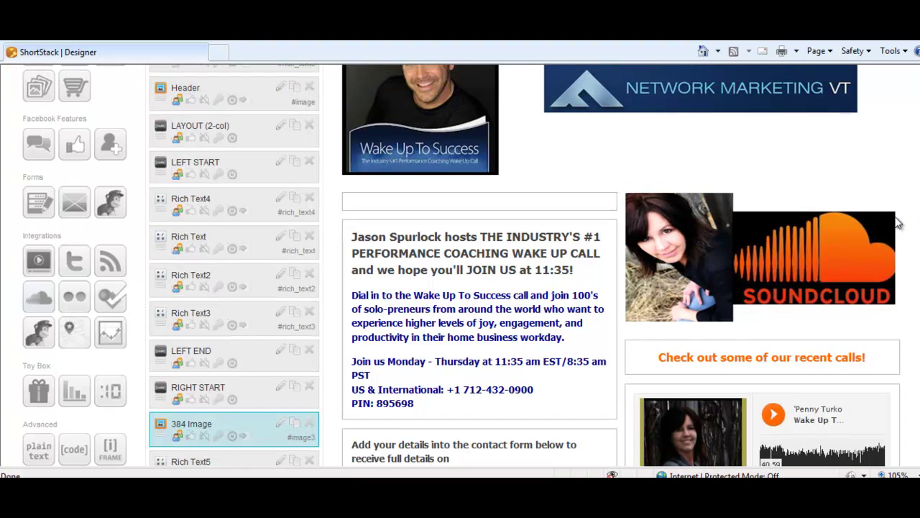
pyautogui.scroll(5, 460, 266)
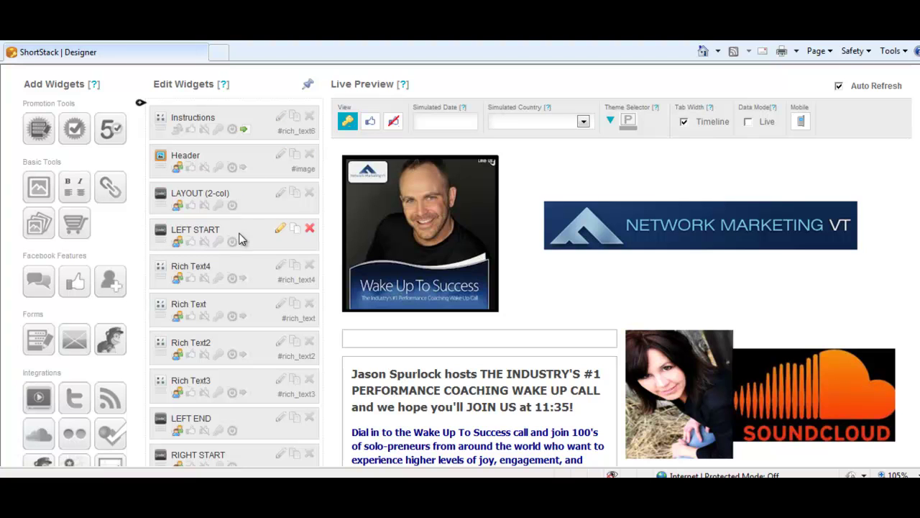
# Step: Examine how the layout markers and the rich text, image, Soundcloud and Like widgets correspond to the sections of the two-column preview
pyautogui.click(367, 222)
pyautogui.scroll(-3, 917, 213)
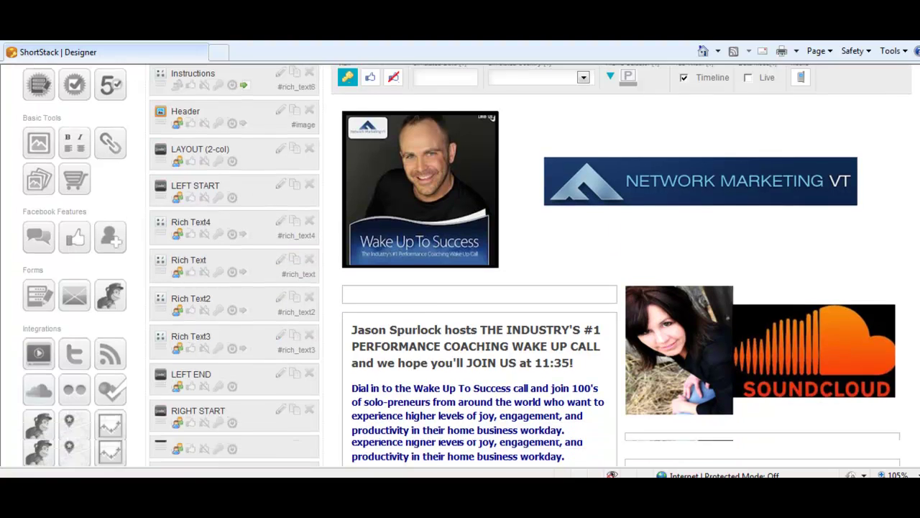
pyautogui.scroll(-4, 917, 216)
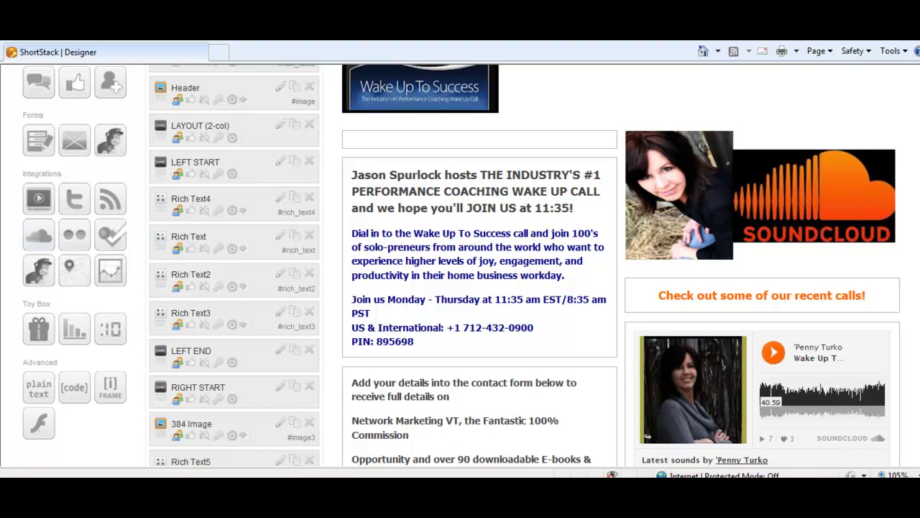
pyautogui.scroll(-5, 460, 266)
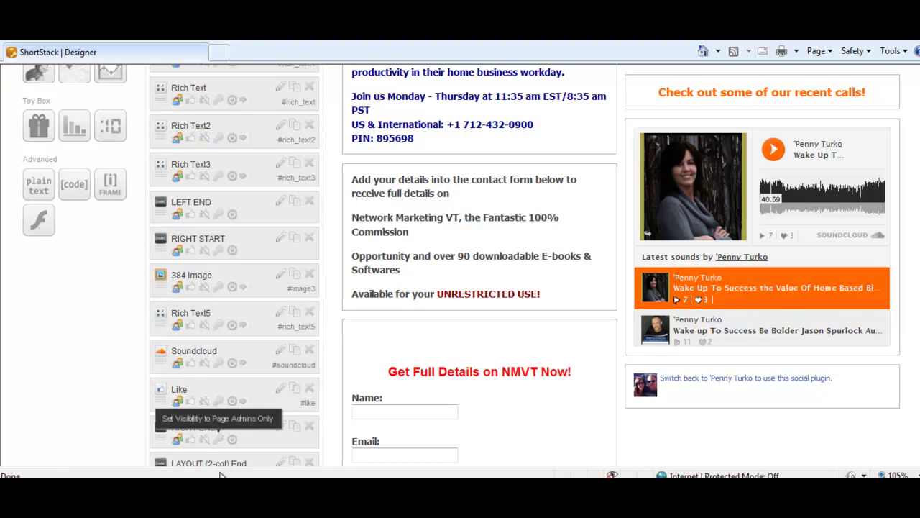
pyautogui.click(229, 183)
pyautogui.scroll(5, 141, 162)
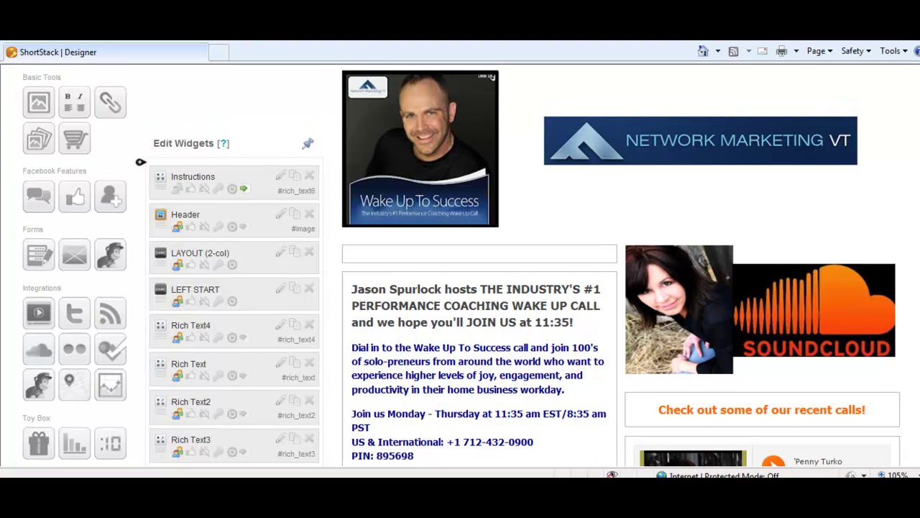
pyautogui.scroll(3, 461, 266)
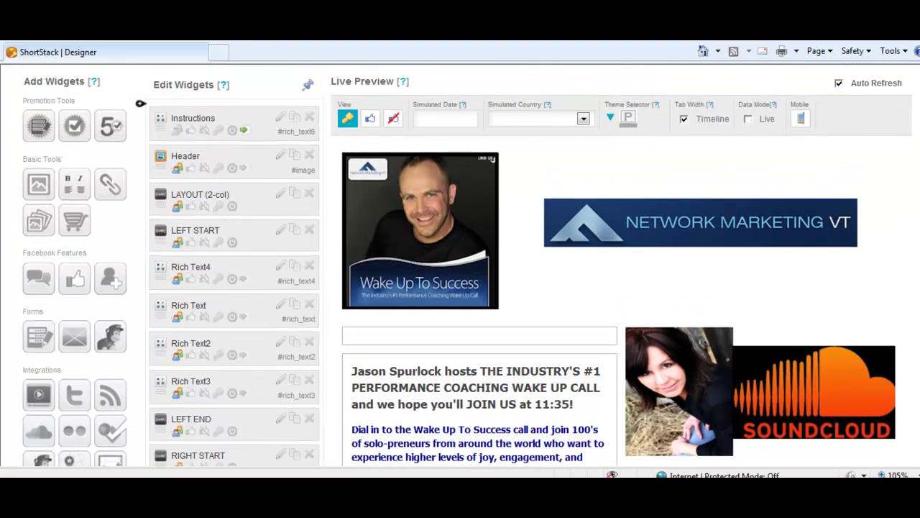
pyautogui.scroll(-1, 604, 229)
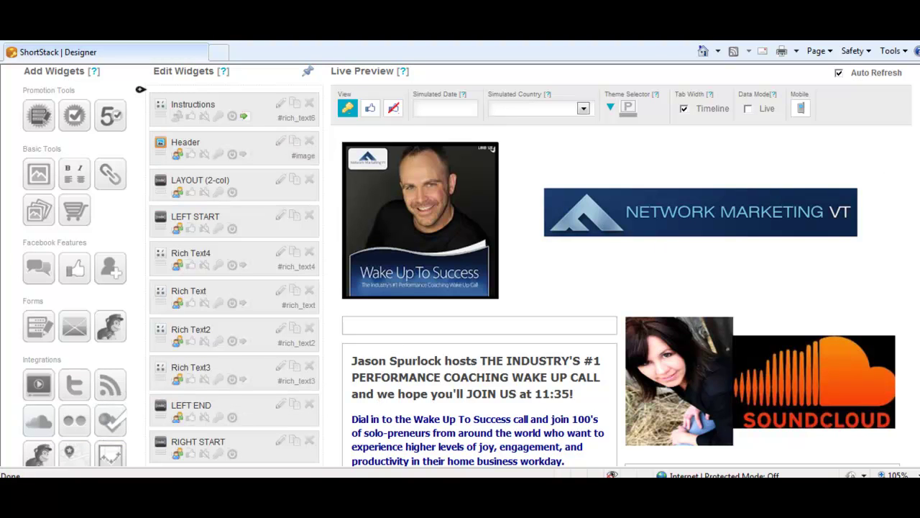
pyautogui.scroll(-3, 141, 89)
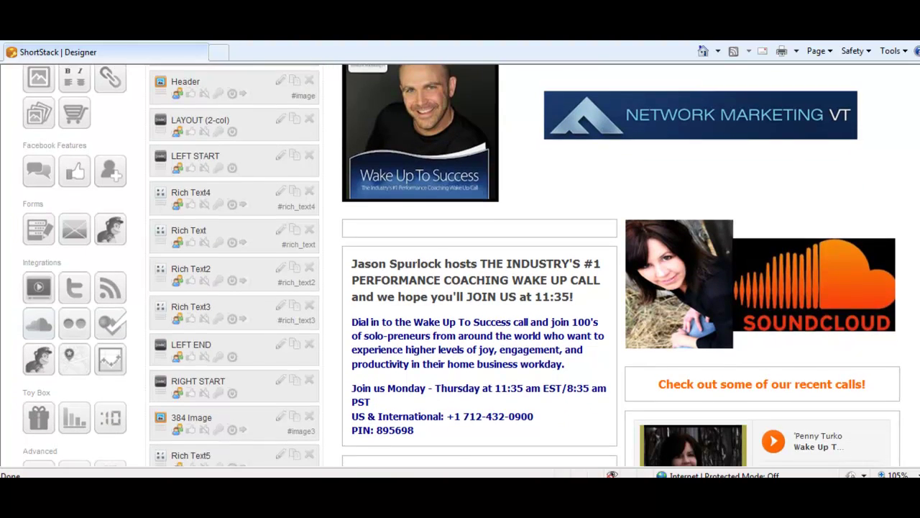
pyautogui.scroll(-3, 467, 266)
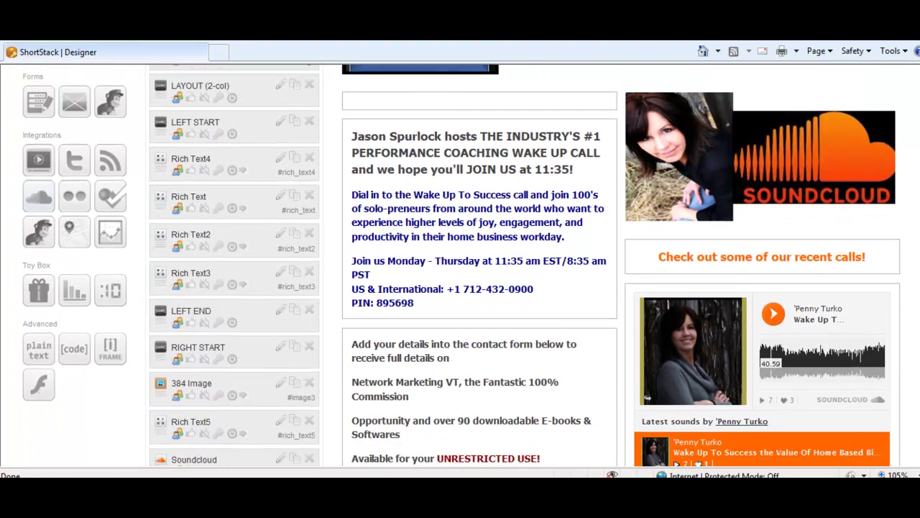
pyautogui.scroll(-1, 466, 266)
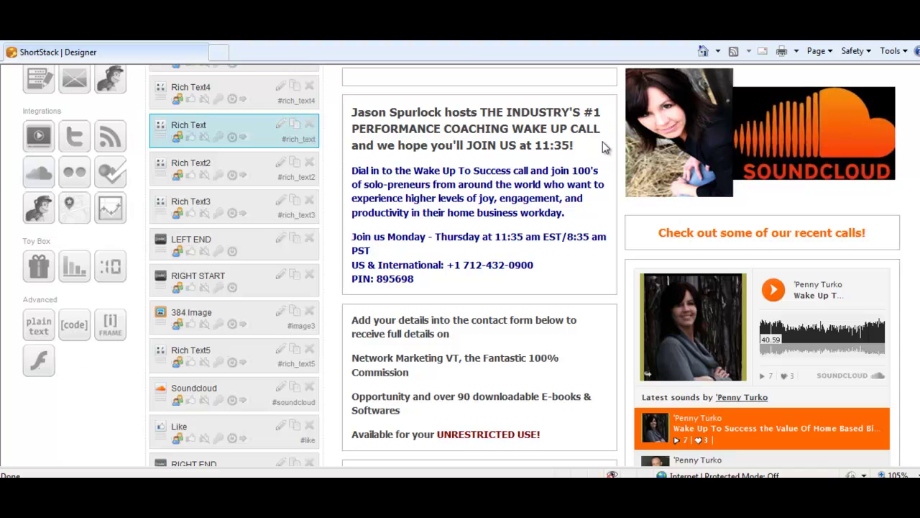
pyautogui.scroll(2, 907, 172)
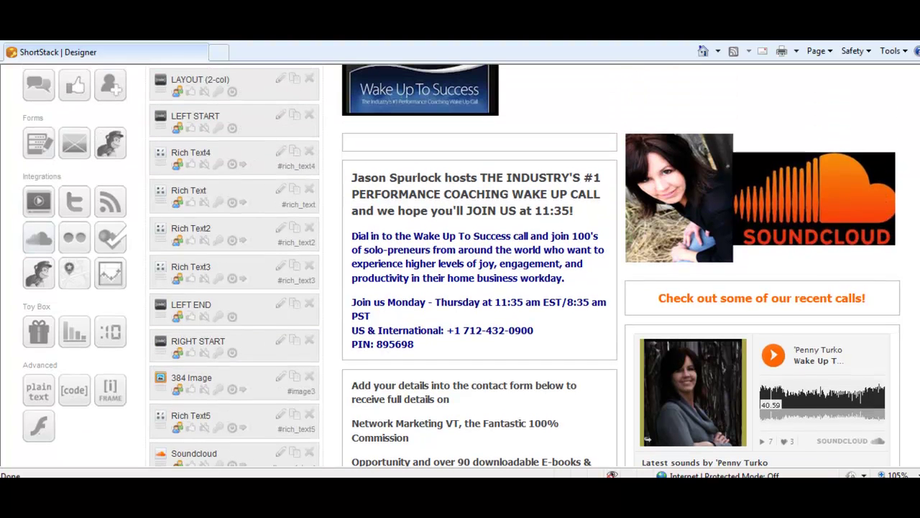
pyautogui.scroll(1, 235, 266)
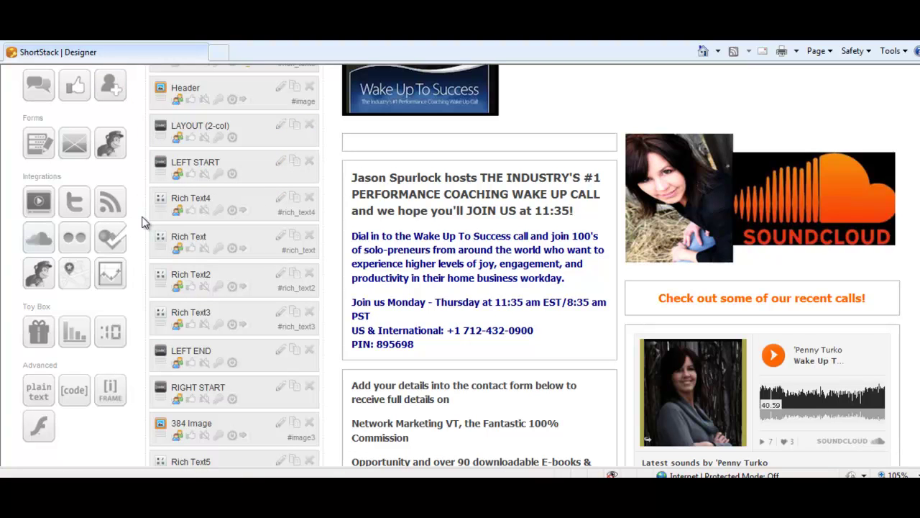
# Step: Open the Rich Text4 widget for editing, view its content editor and close it without saving
pyautogui.click(223, 229)
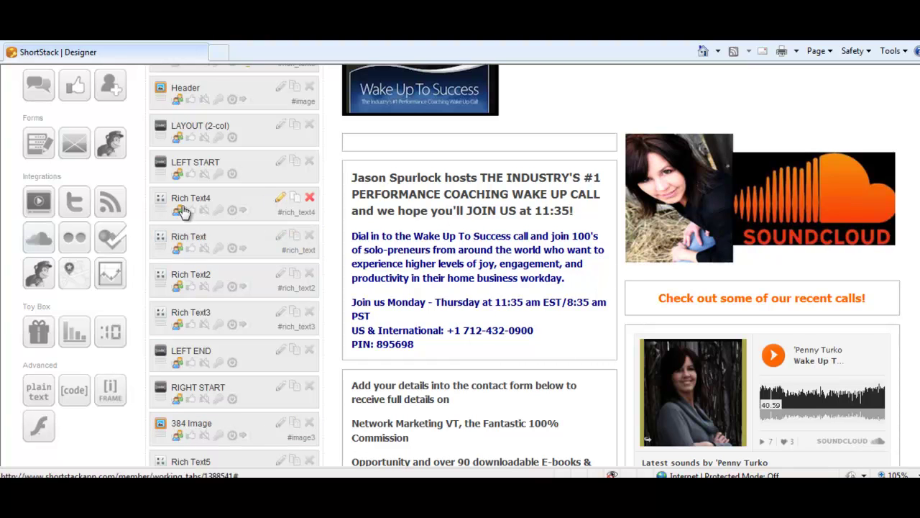
pyautogui.click(280, 198)
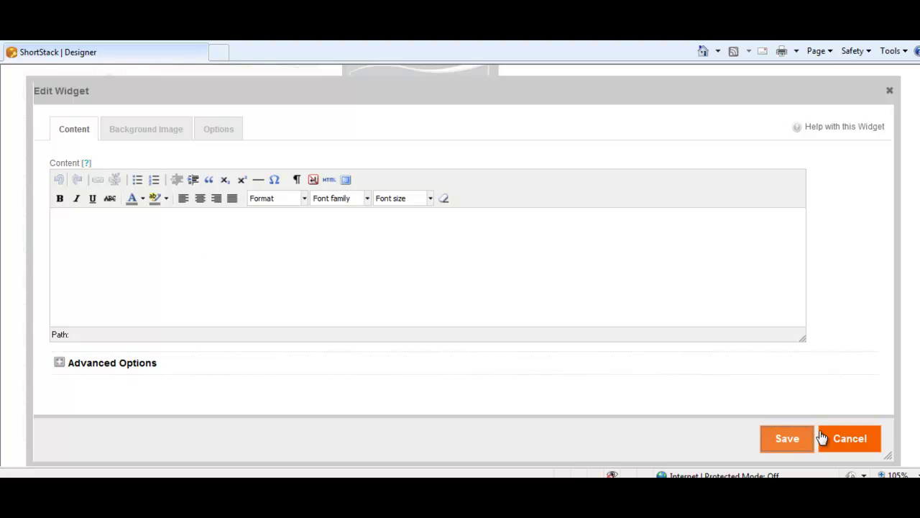
pyautogui.click(890, 94)
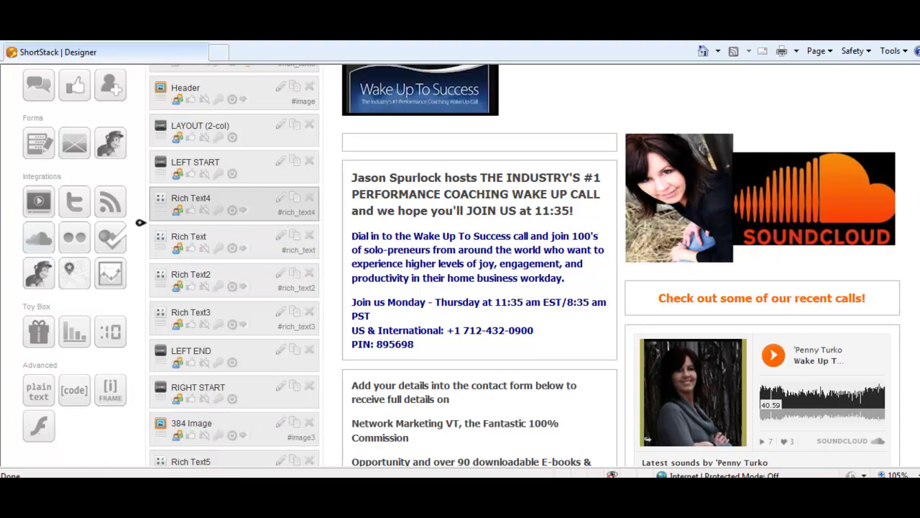
# Step: View the Soundcloud widget's profile URL and player settings, close them unsaved, and look over the rest of the tab preview
pyautogui.scroll(-3, 575, 276)
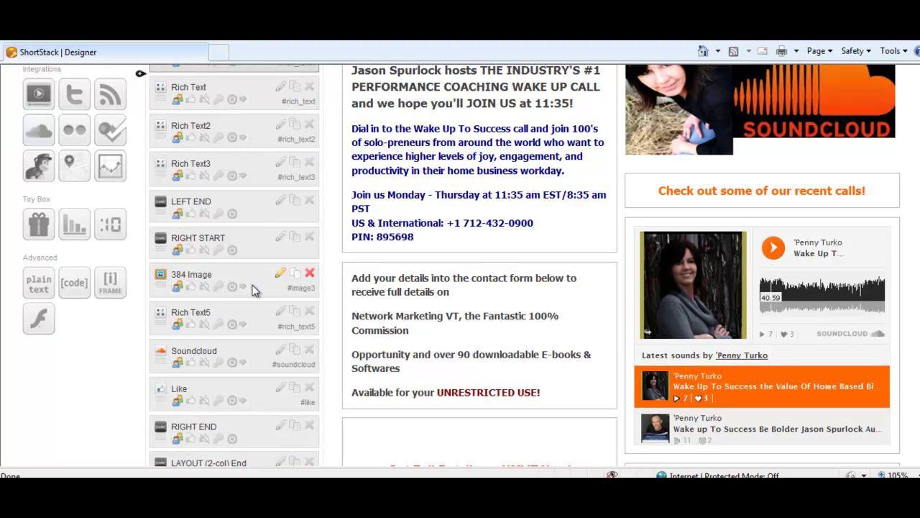
pyautogui.click(280, 353)
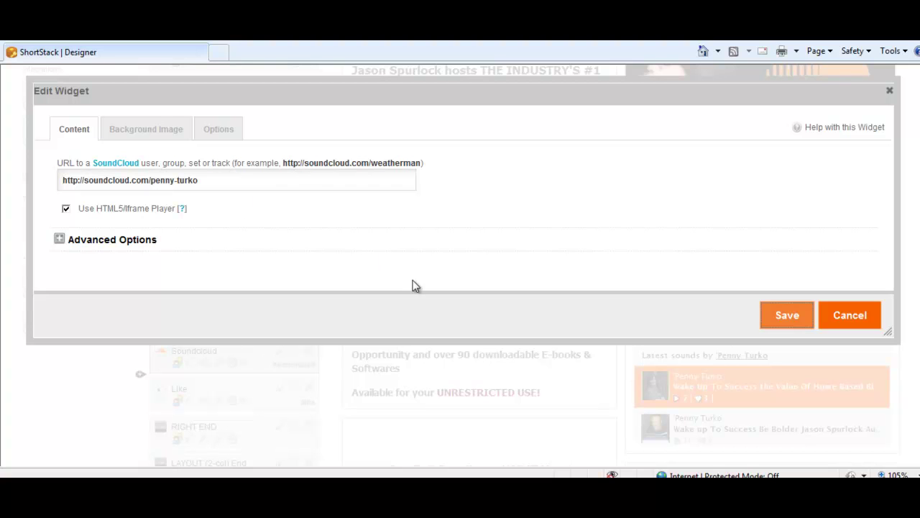
pyautogui.click(888, 89)
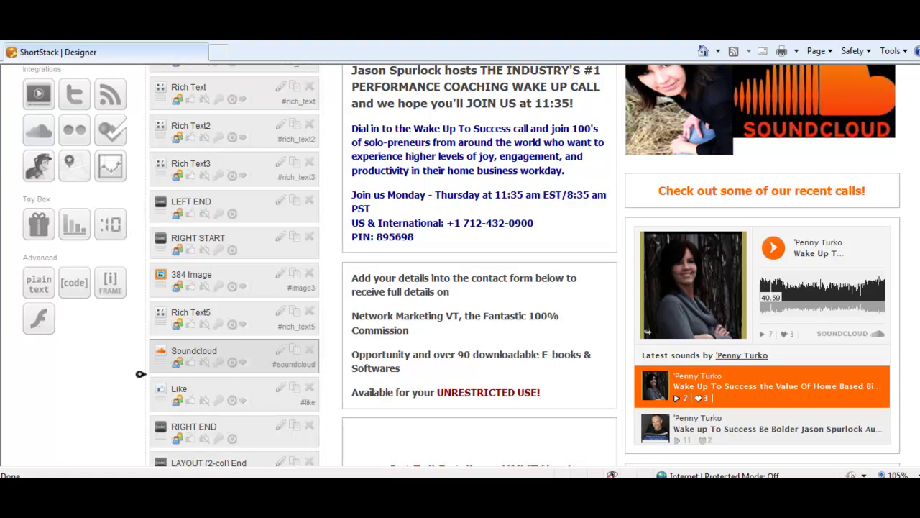
pyautogui.scroll(-5, 140, 374)
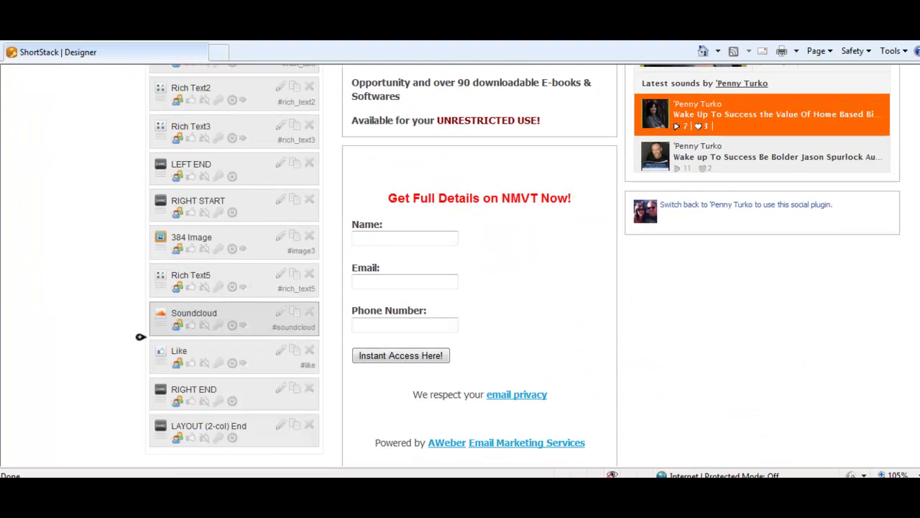
pyautogui.scroll(10, 140, 337)
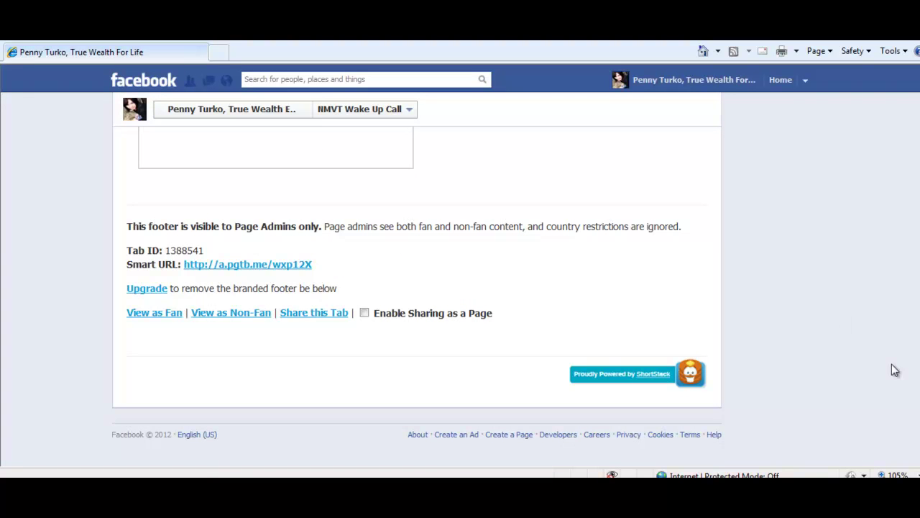
# Step: Switch to the Facebook fan page, search for "shortstack" and open the ShortStack app's App Center page
pyautogui.scroll(3, 417, 288)
pyautogui.scroll(10, 417, 287)
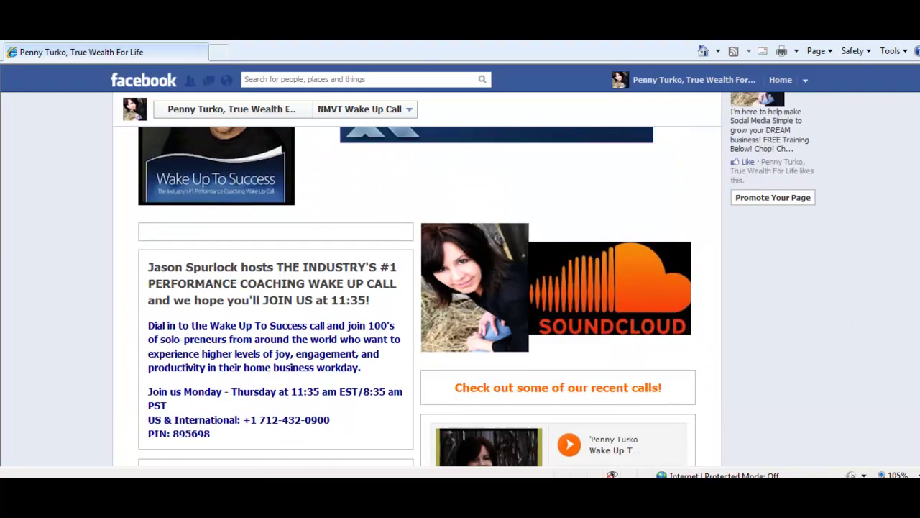
pyautogui.click(257, 79)
pyautogui.write('sho')
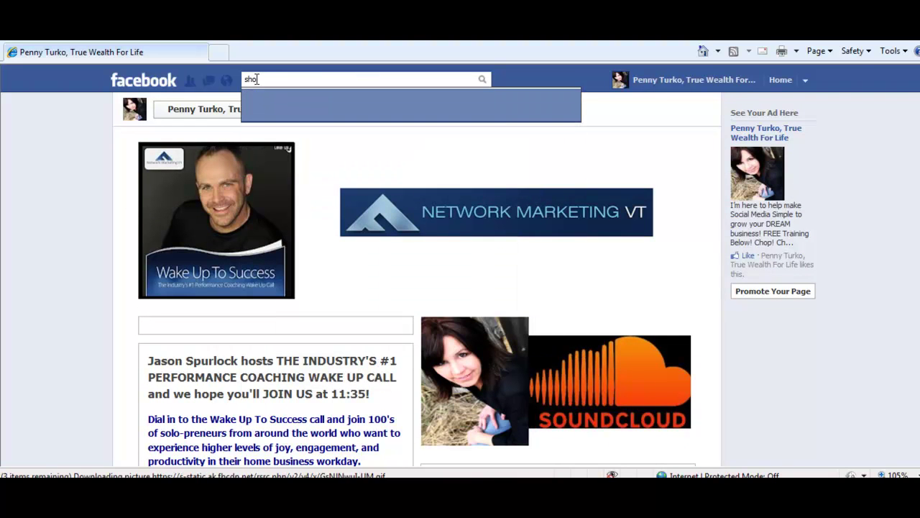
pyautogui.write('rtstack')
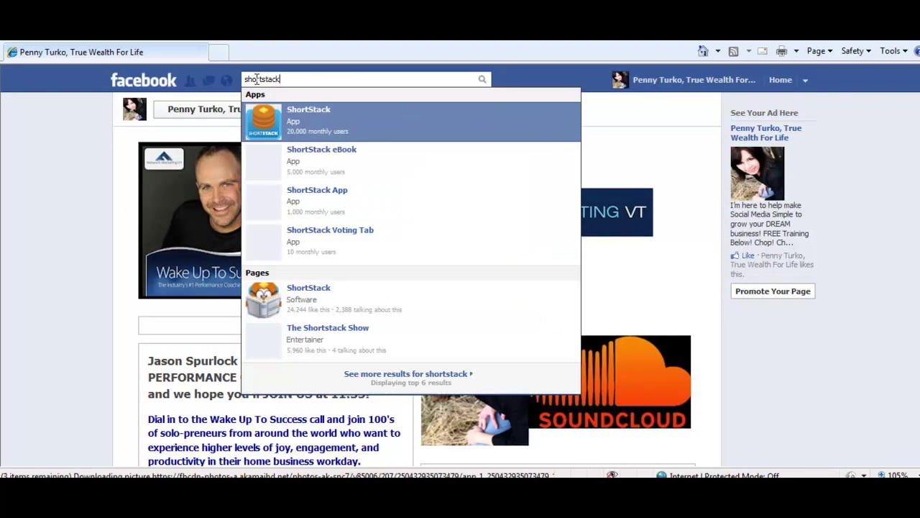
pyautogui.click(342, 129)
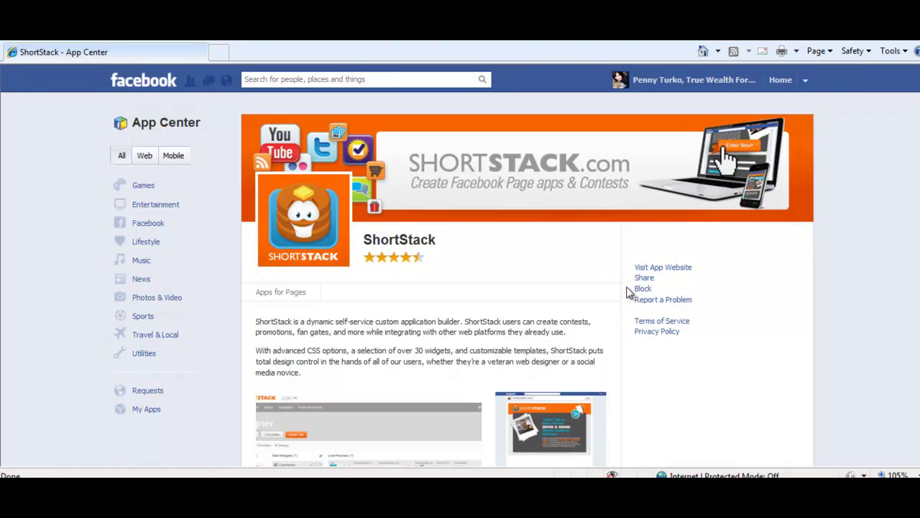
# Step: Open the ShortStack app's website from its App Center page and bring the free trial offer into view
pyautogui.click(679, 268)
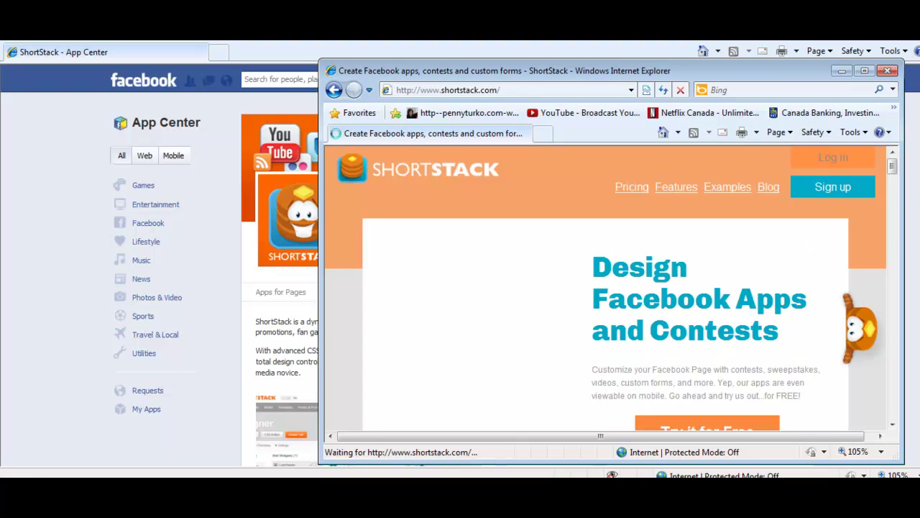
pyautogui.moveTo(892, 166); pyautogui.dragTo(892, 183)
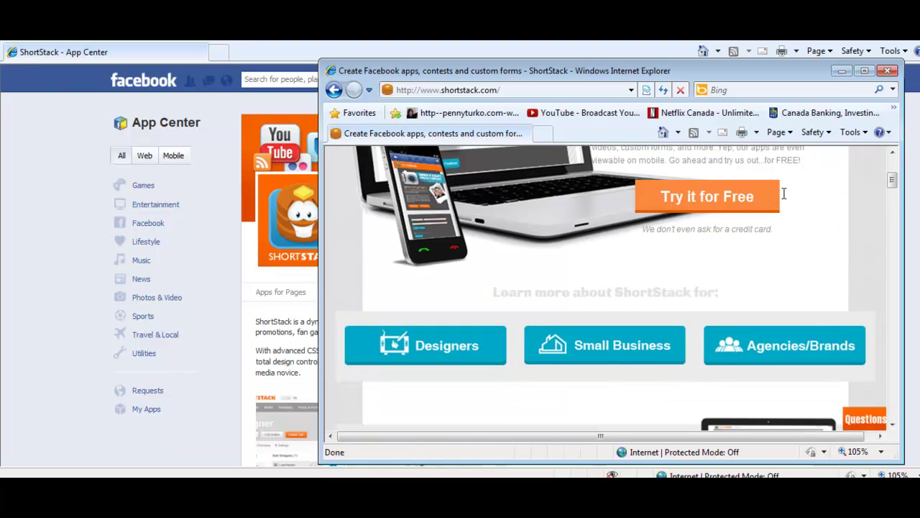
# Step: Return to the top of the ShortStack home page, maximize its browser window and look over the page
pyautogui.moveTo(892, 184); pyautogui.dragTo(893, 158)
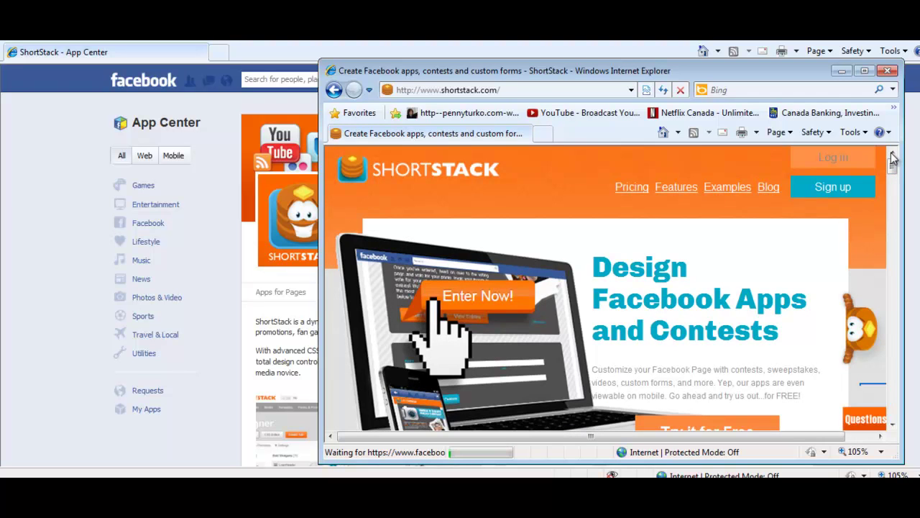
pyautogui.click(865, 71)
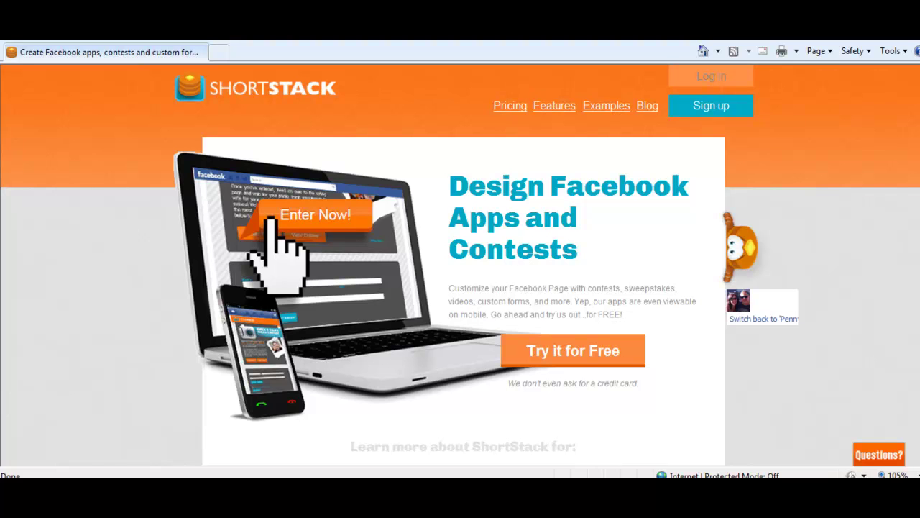
pyautogui.scroll(-2, 306, 297)
pyautogui.scroll(2, 306, 297)
# Step: Leave the ShortStack site, load the Facebook fan page in a new browser tab and bring its custom tabs into view
pyautogui.press('BackSpace')
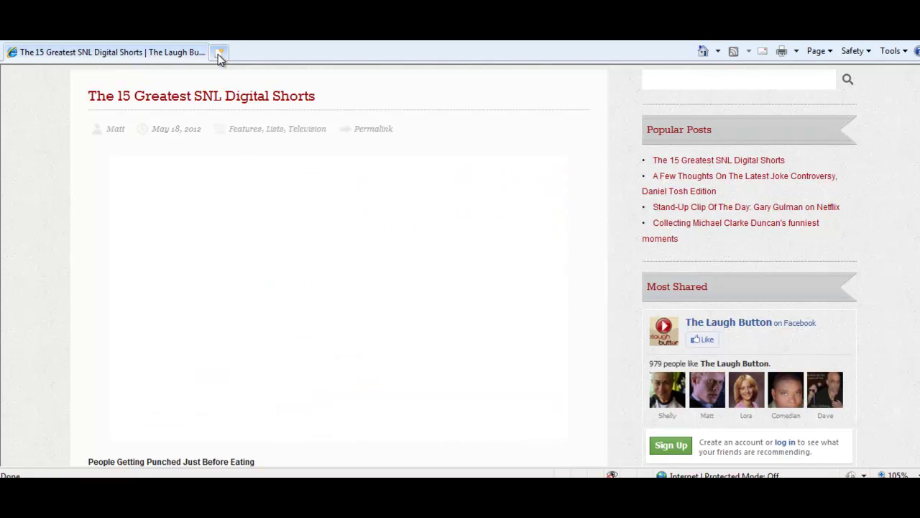
pyautogui.click(218, 53)
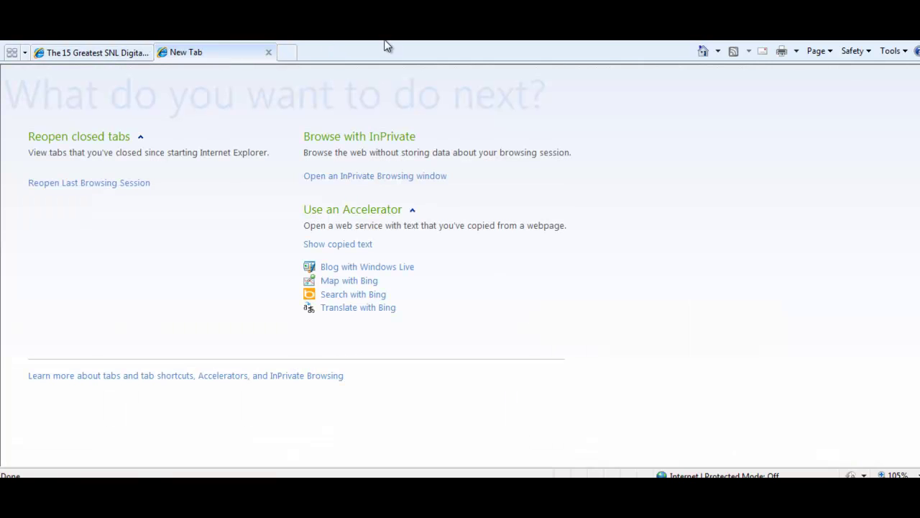
pyautogui.press('Return')
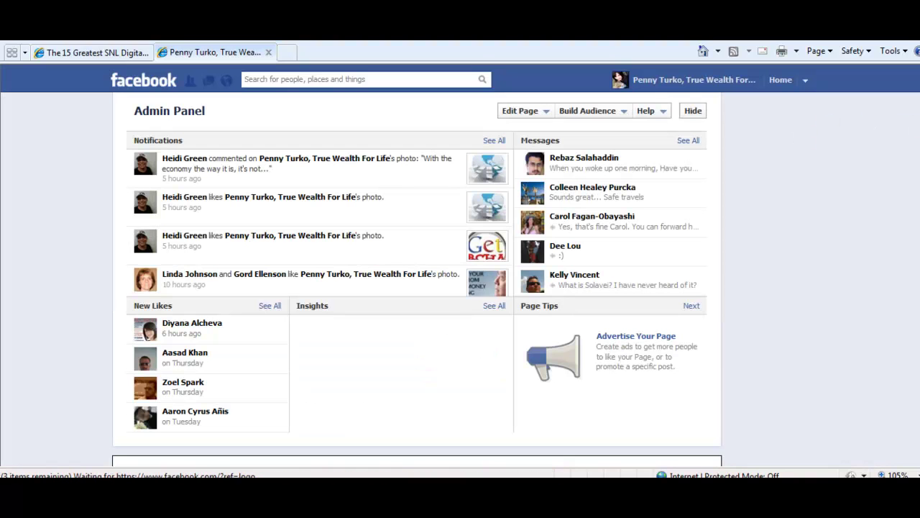
pyautogui.scroll(-3, 417, 274)
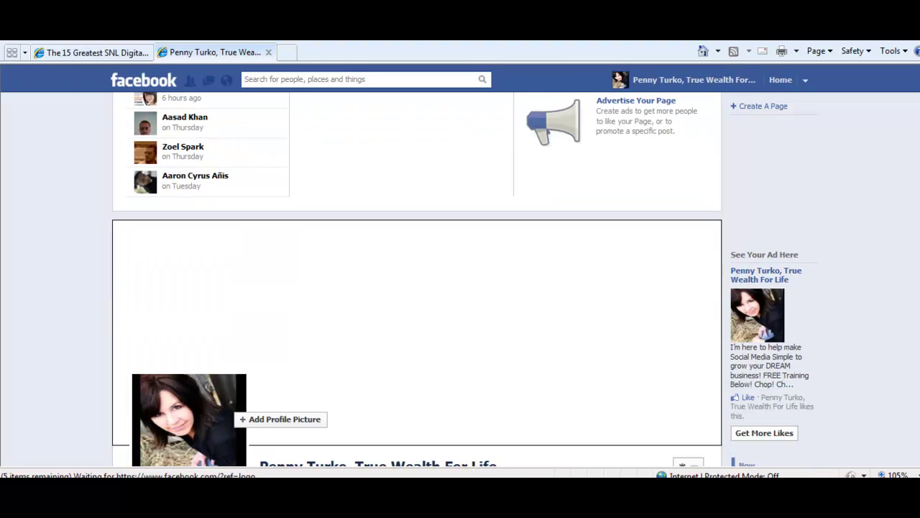
pyautogui.scroll(-4, 913, 177)
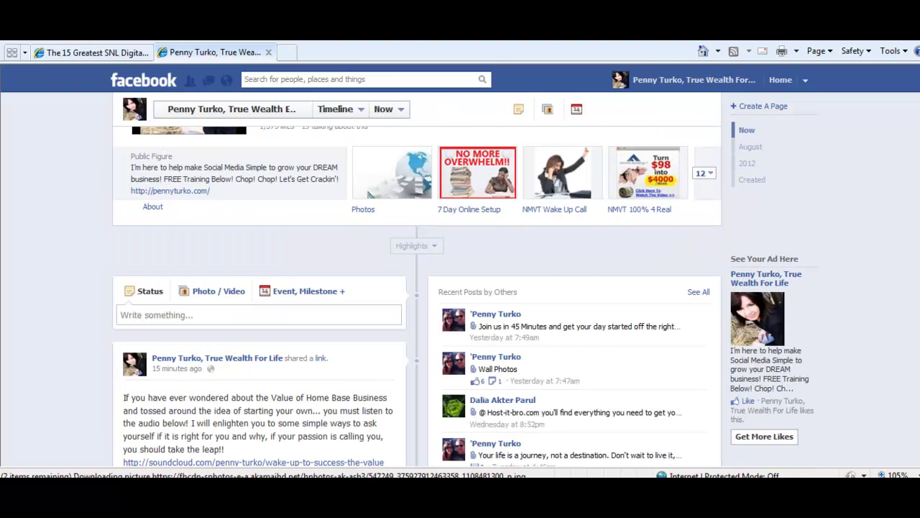
# Step: Open the fan page's NMVT Wake Up Call tab including its non-secure content, and look over its widgets down to the contact form
pyautogui.click(574, 180)
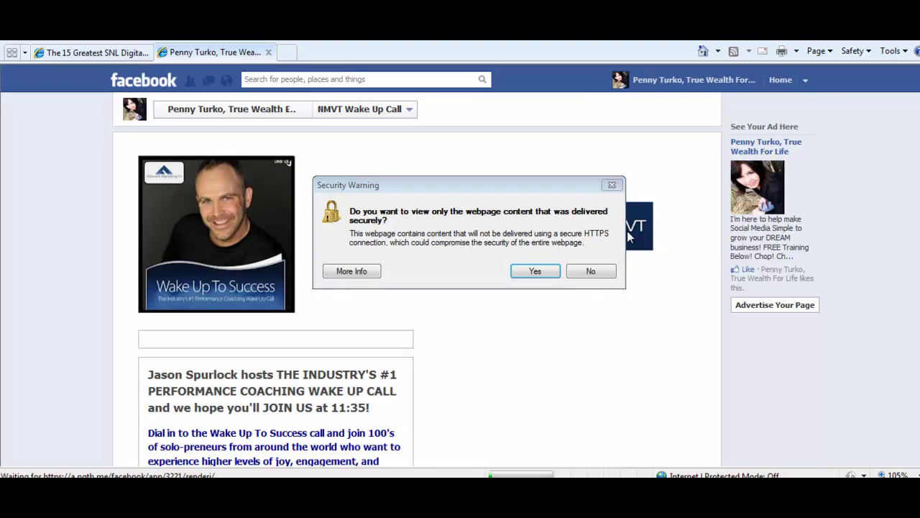
pyautogui.click(589, 272)
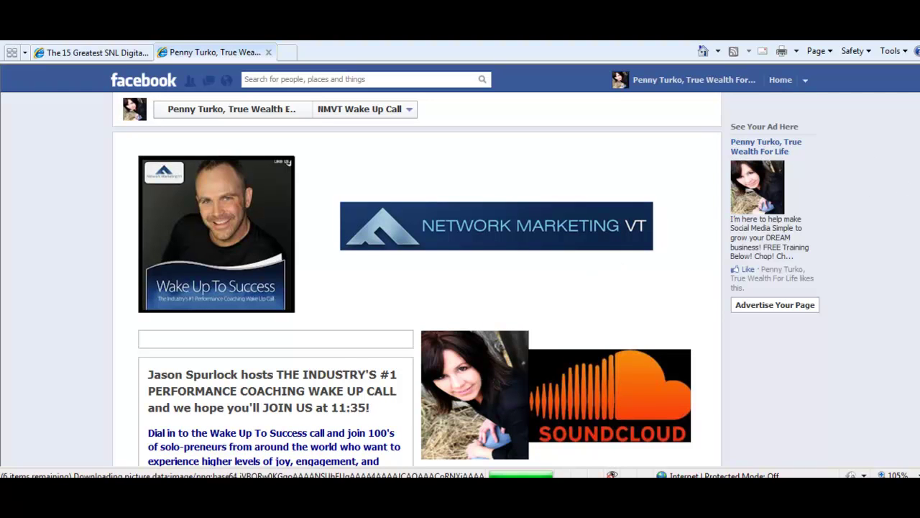
pyautogui.scroll(-1, 466, 288)
pyautogui.scroll(-3, 417, 288)
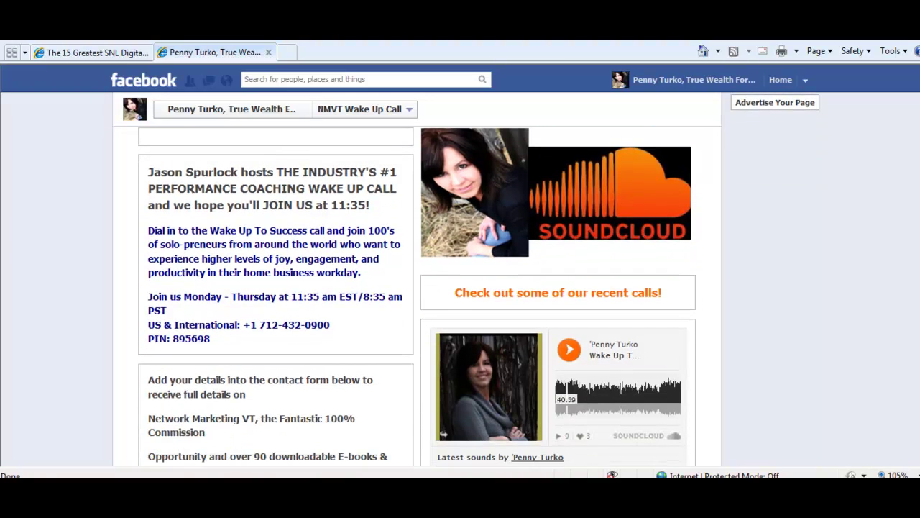
pyautogui.scroll(-3, 417, 288)
pyautogui.scroll(-2, 565, 329)
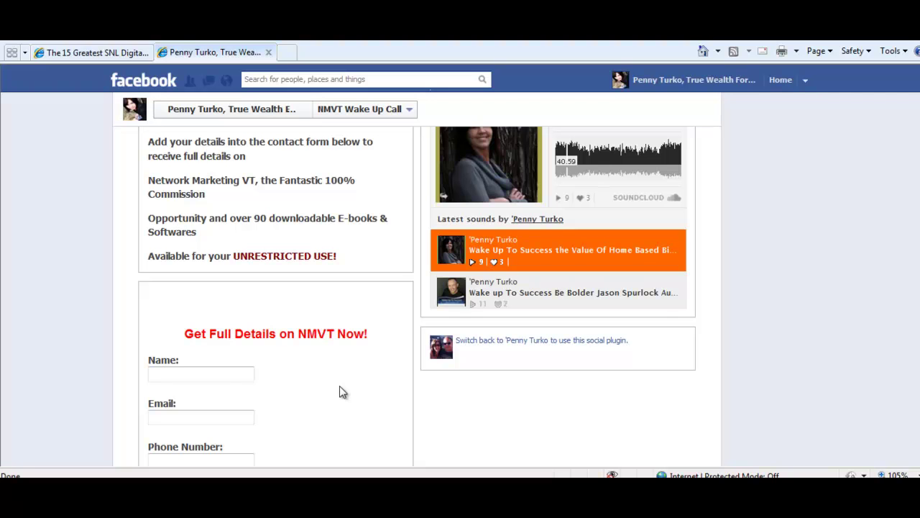
pyautogui.scroll(-3, 417, 295)
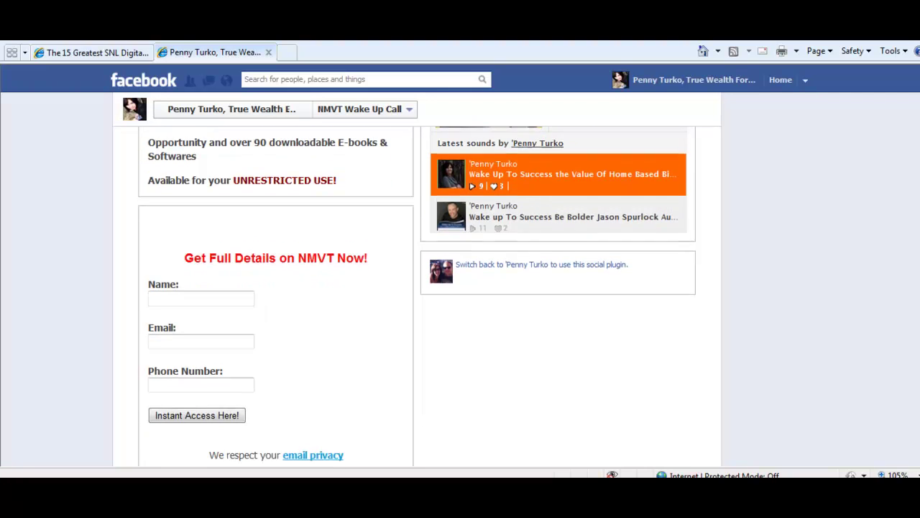
pyautogui.scroll(5, 417, 295)
pyautogui.scroll(5, 417, 295)
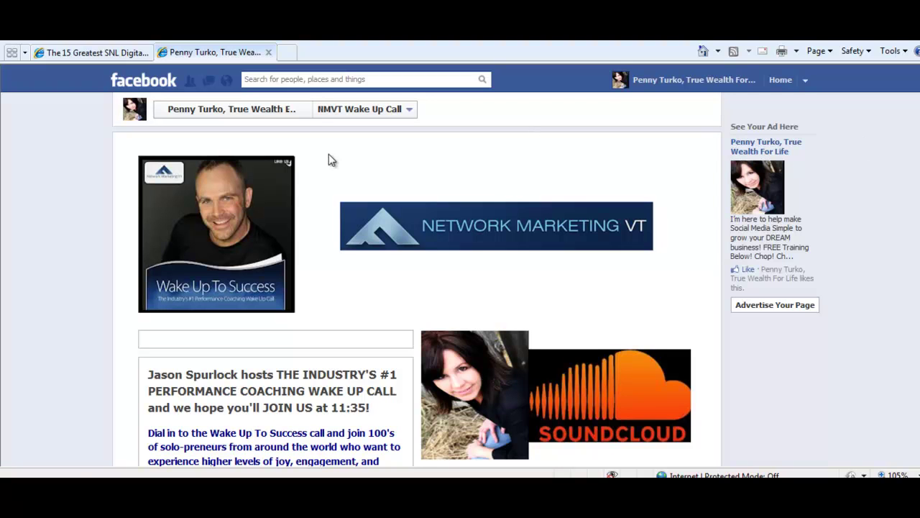
# Step: Return to the fan page's timeline and view its cover photo and row of custom tabs
pyautogui.click(282, 113)
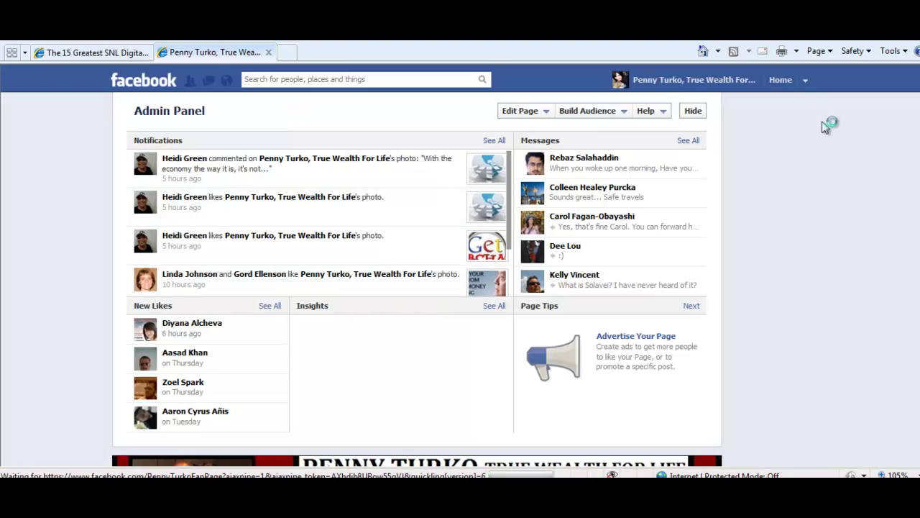
pyautogui.scroll(-3, 825, 126)
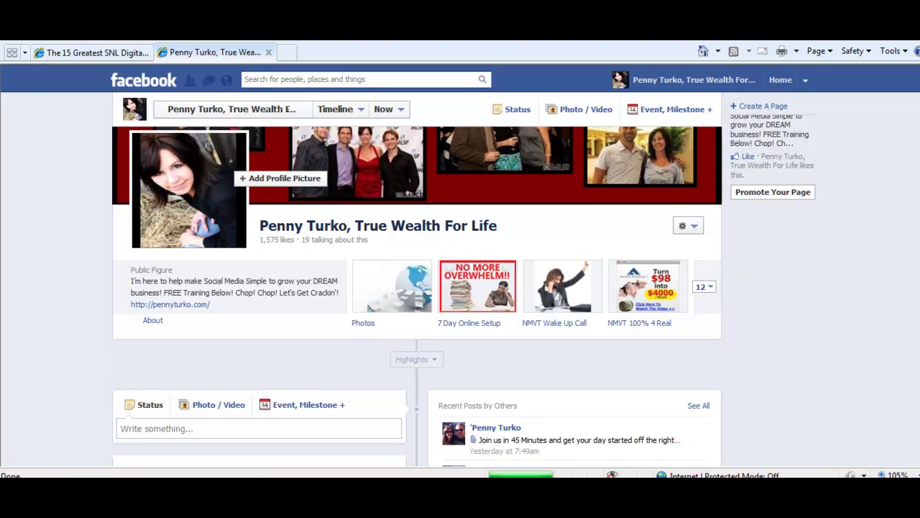
pyautogui.scroll(2, 417, 287)
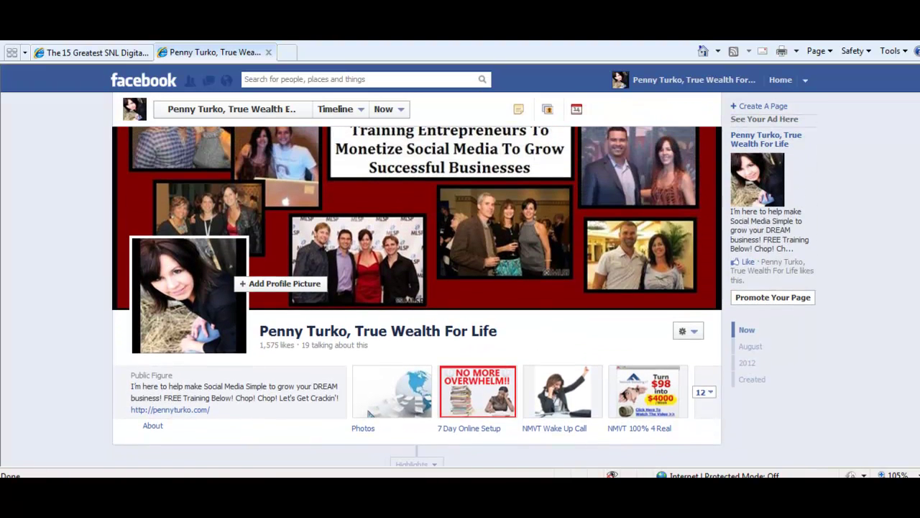
pyautogui.scroll(1, 417, 288)
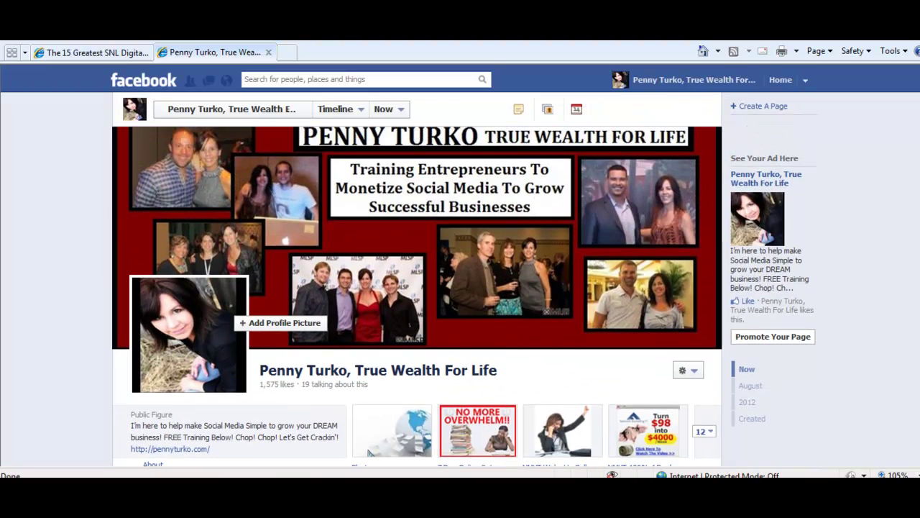